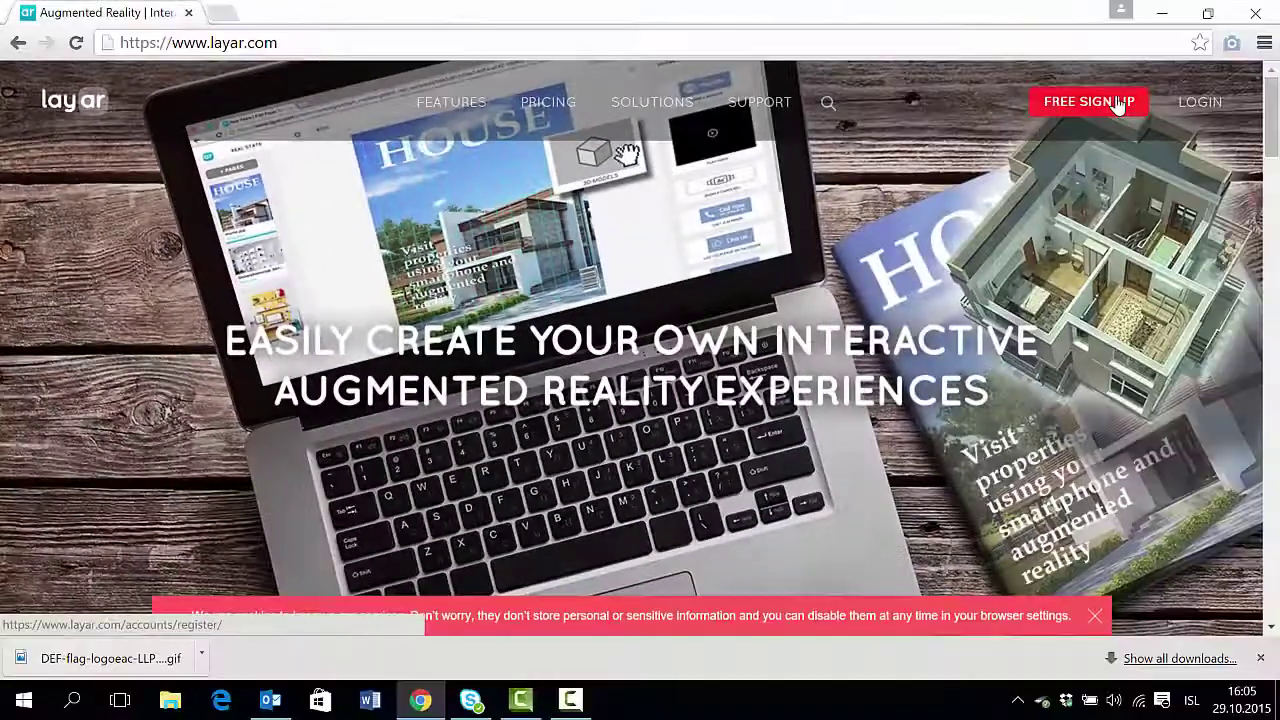
Open the free Layar account registration form and start entering the username.
click(1118, 104)
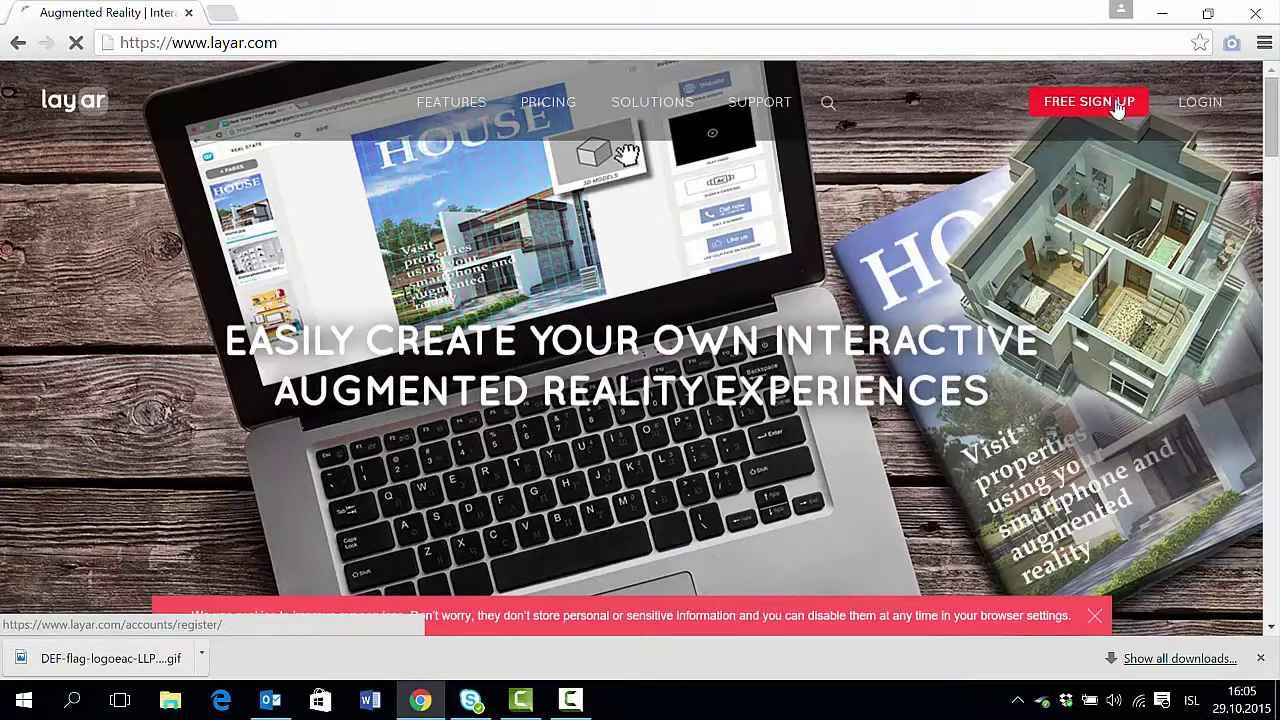
scroll(797, 457, down, 3)
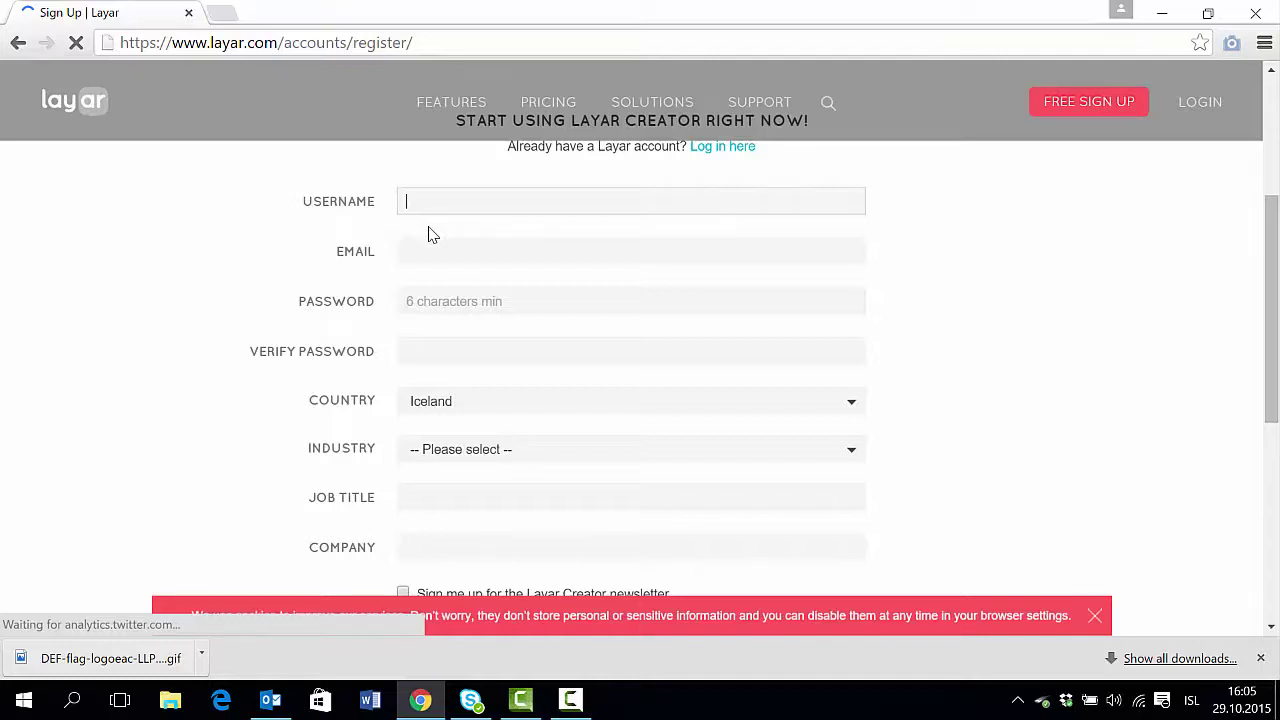
text(hild)
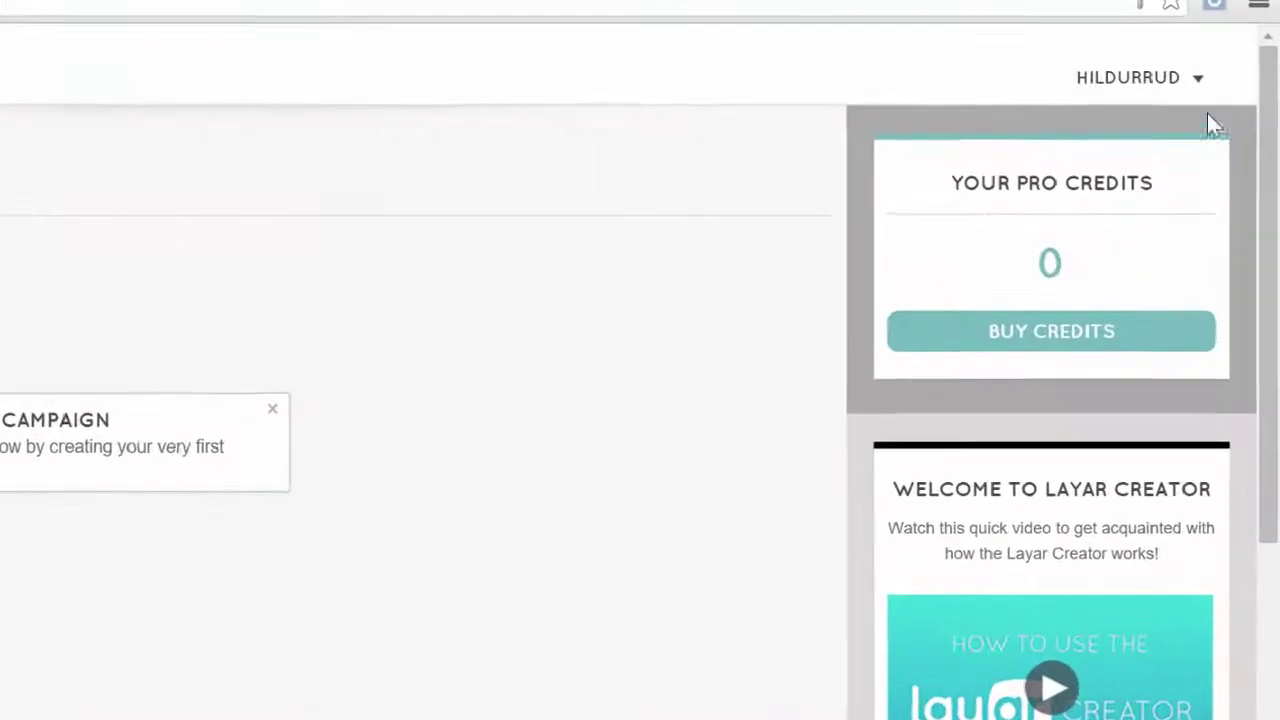
click(1197, 77)
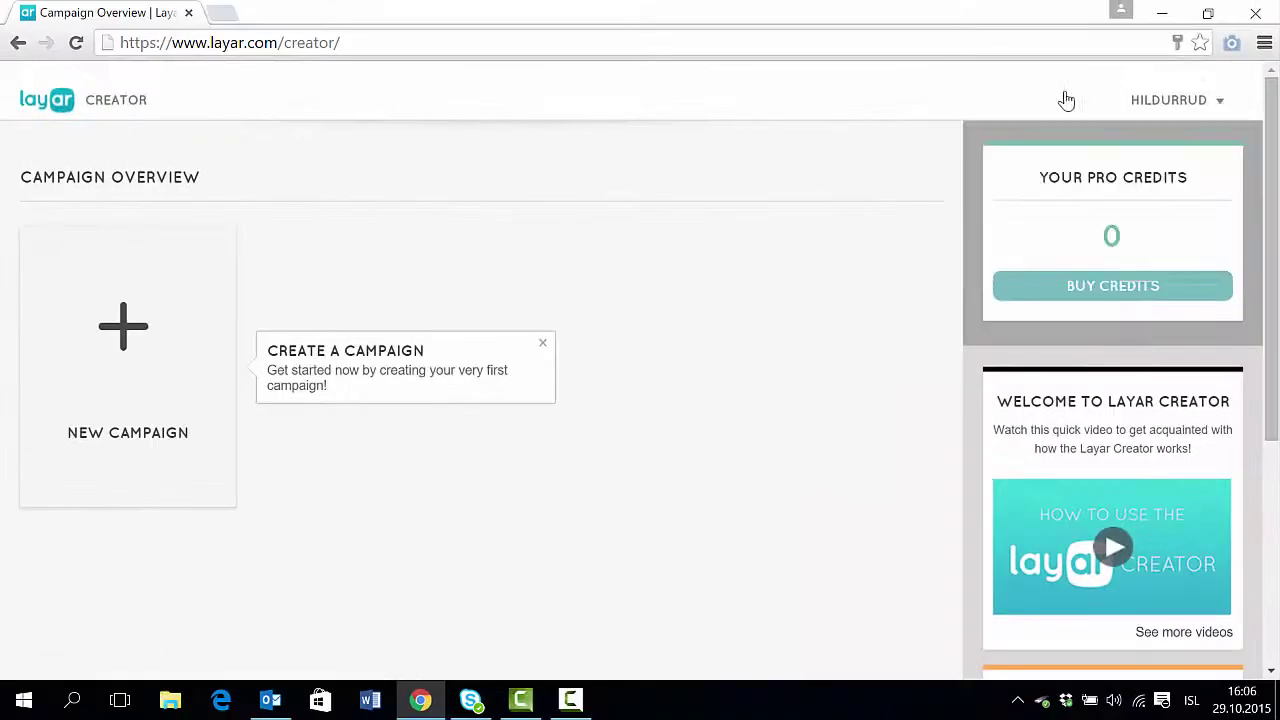
Create a new campaign titled Afríka with the campaign type Poster.
click(125, 336)
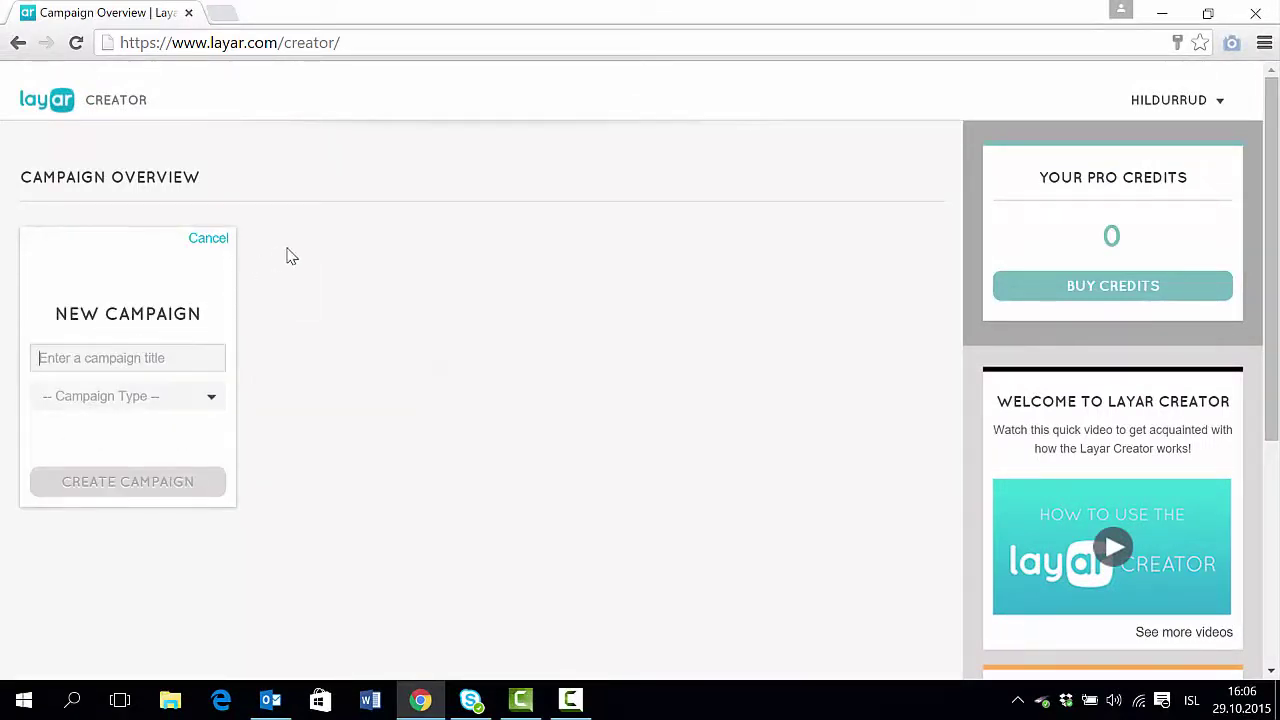
text(Afrika)
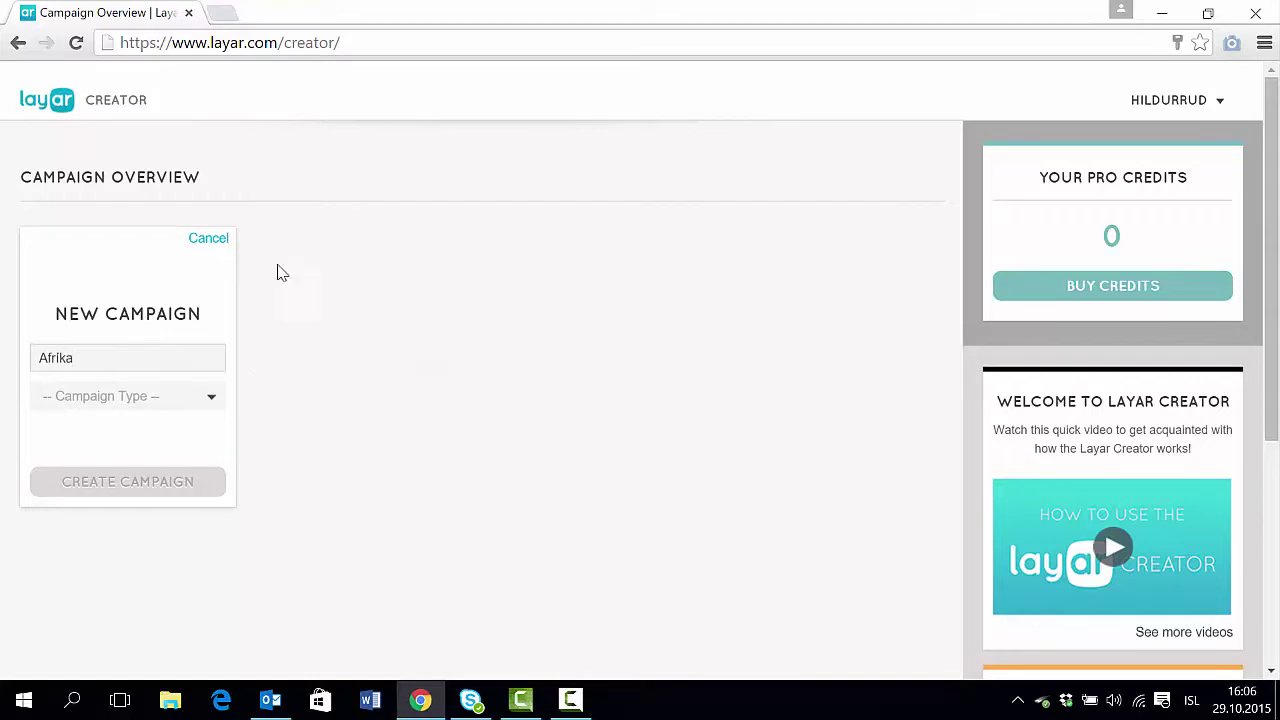
click(212, 398)
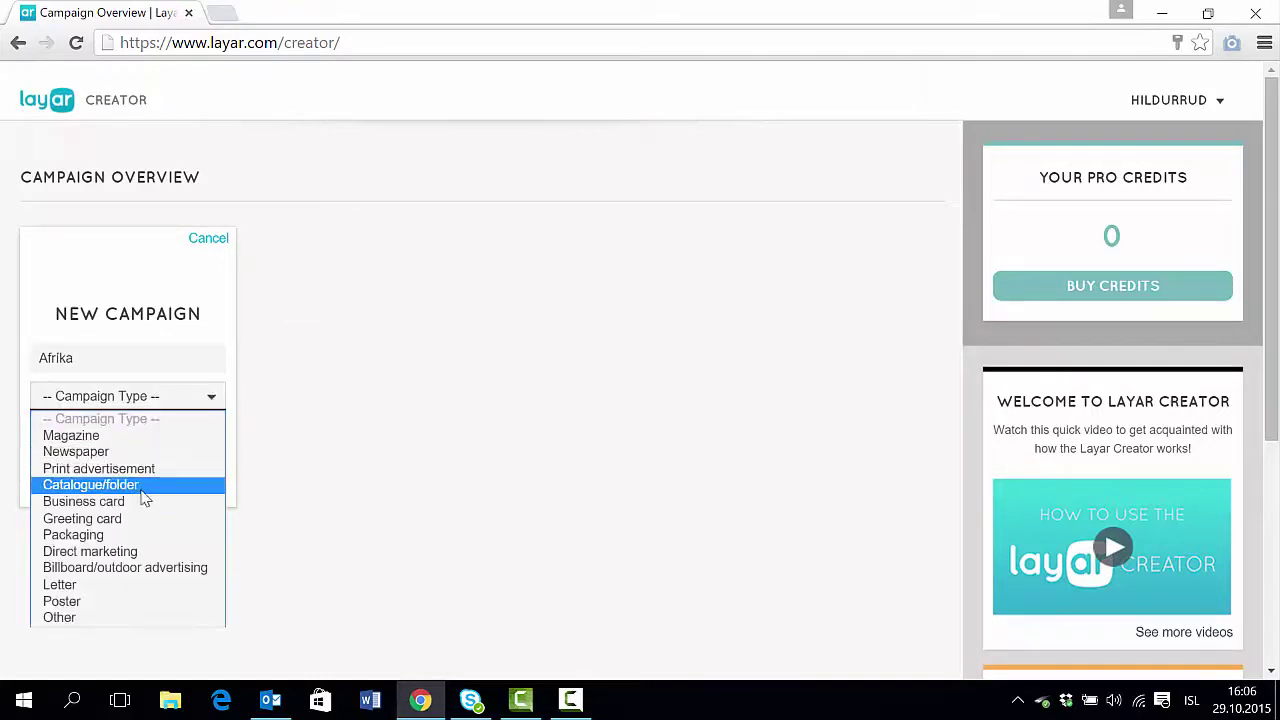
click(62, 601)
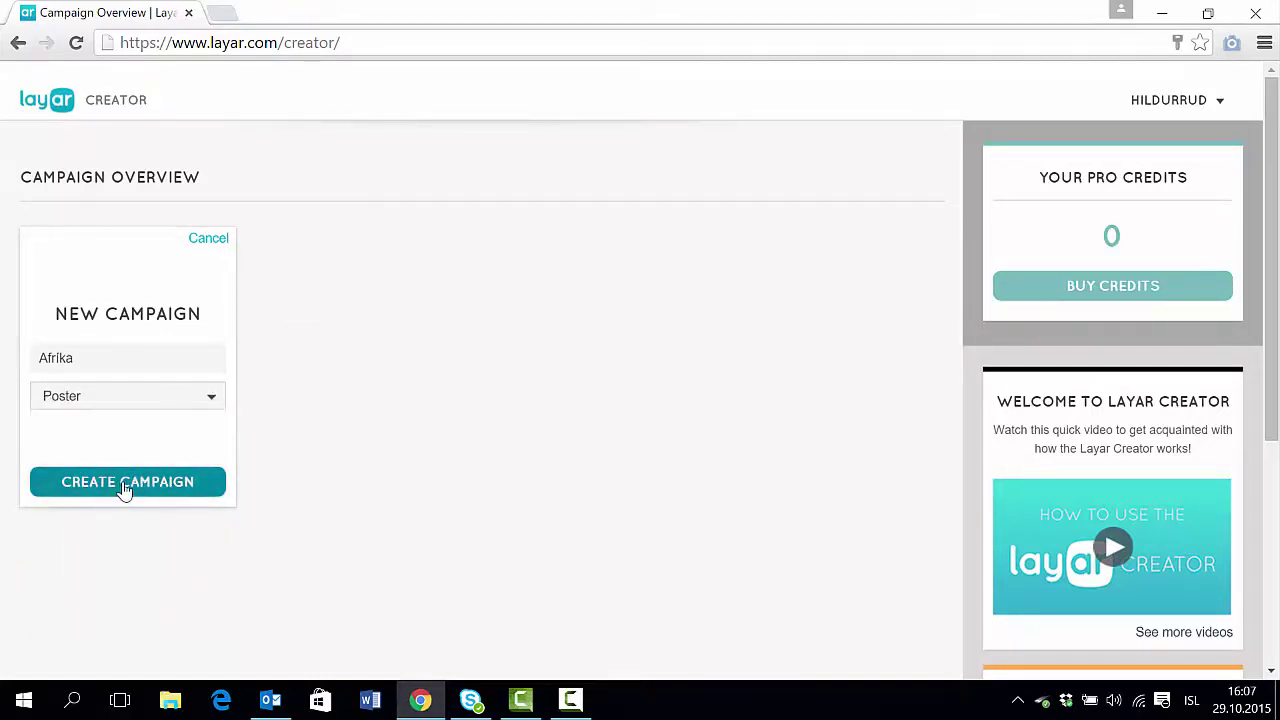
click(124, 485)
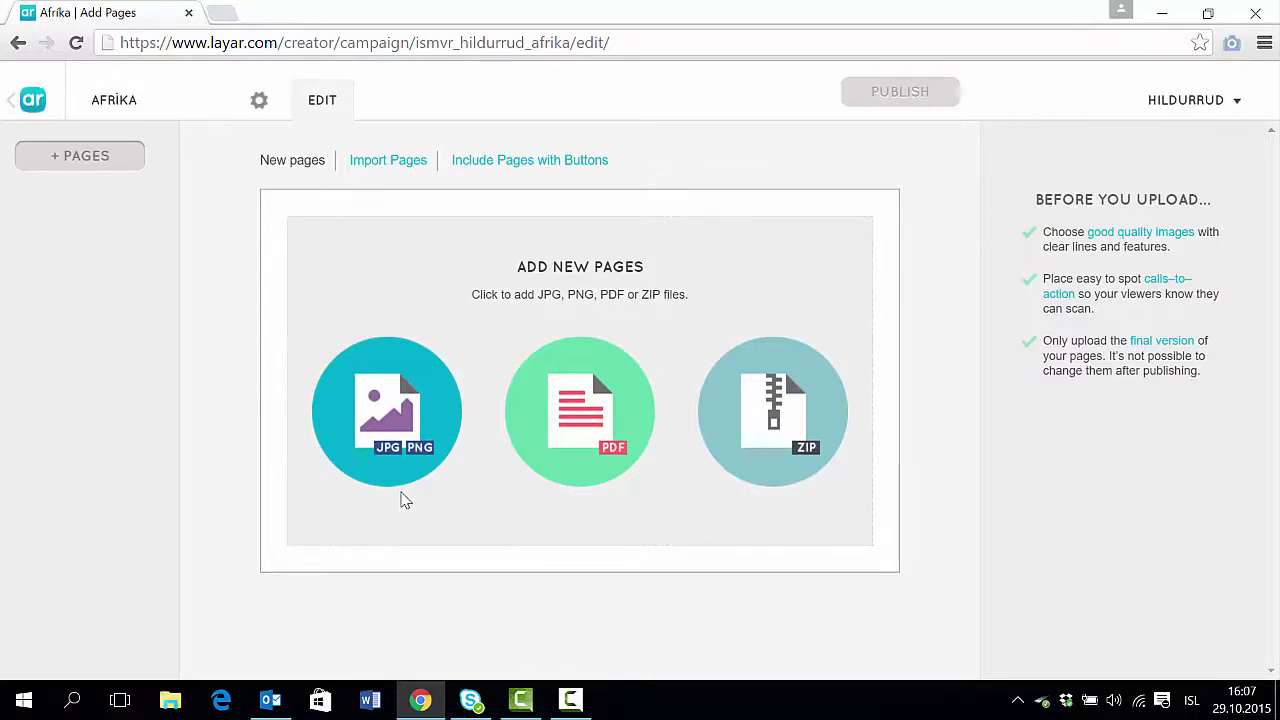
In the campaign settings, turn off worldwide visibility, restrict the campaign to Iceland and save the settings.
click(294, 168)
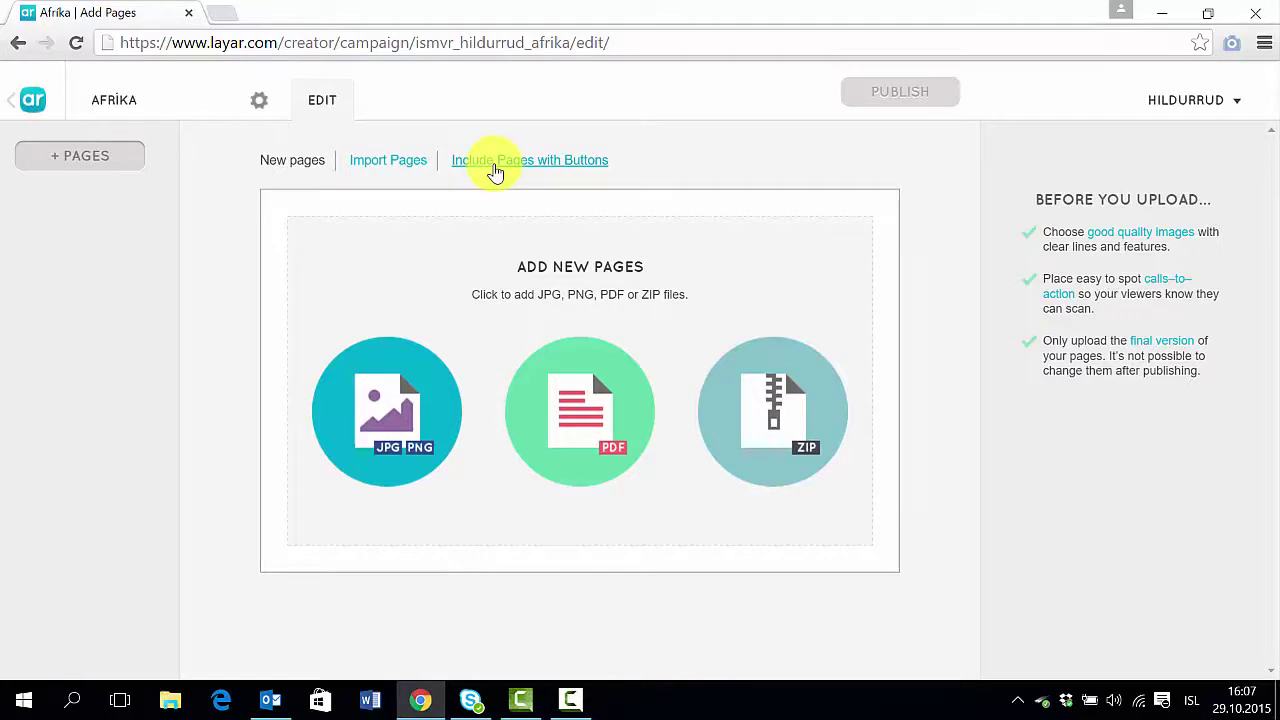
click(259, 104)
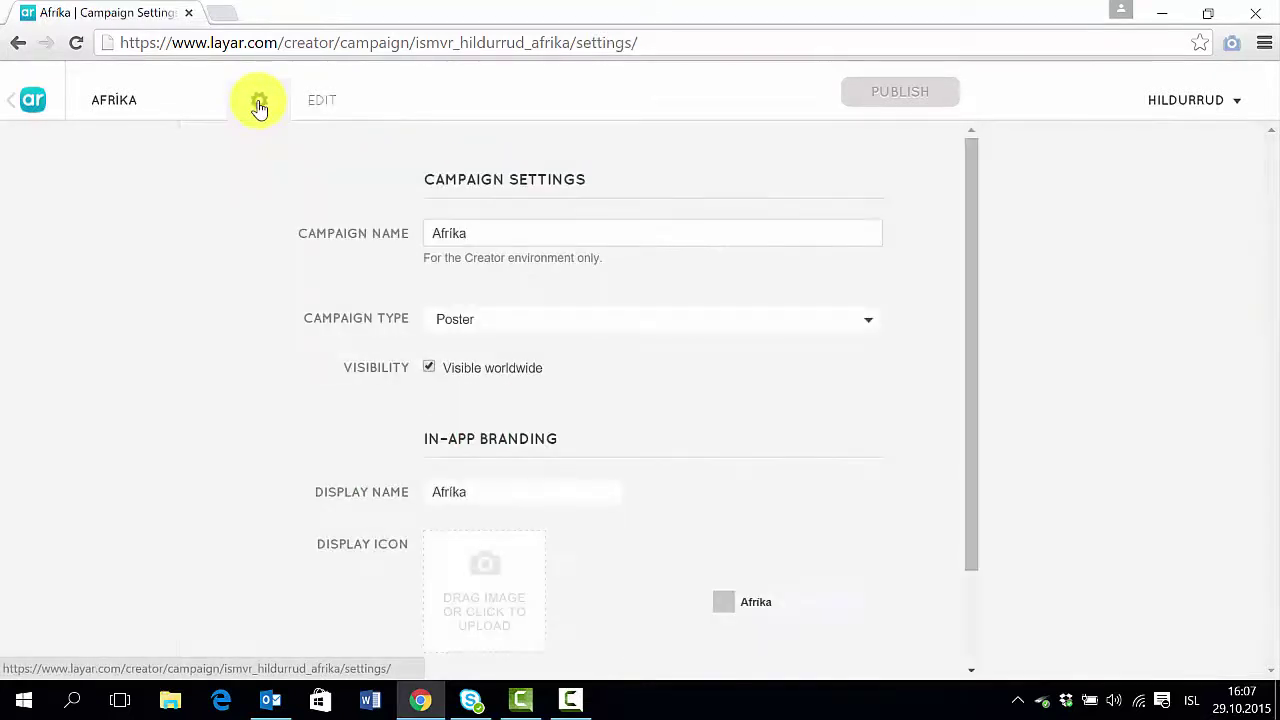
scroll(257, 294, down, 1)
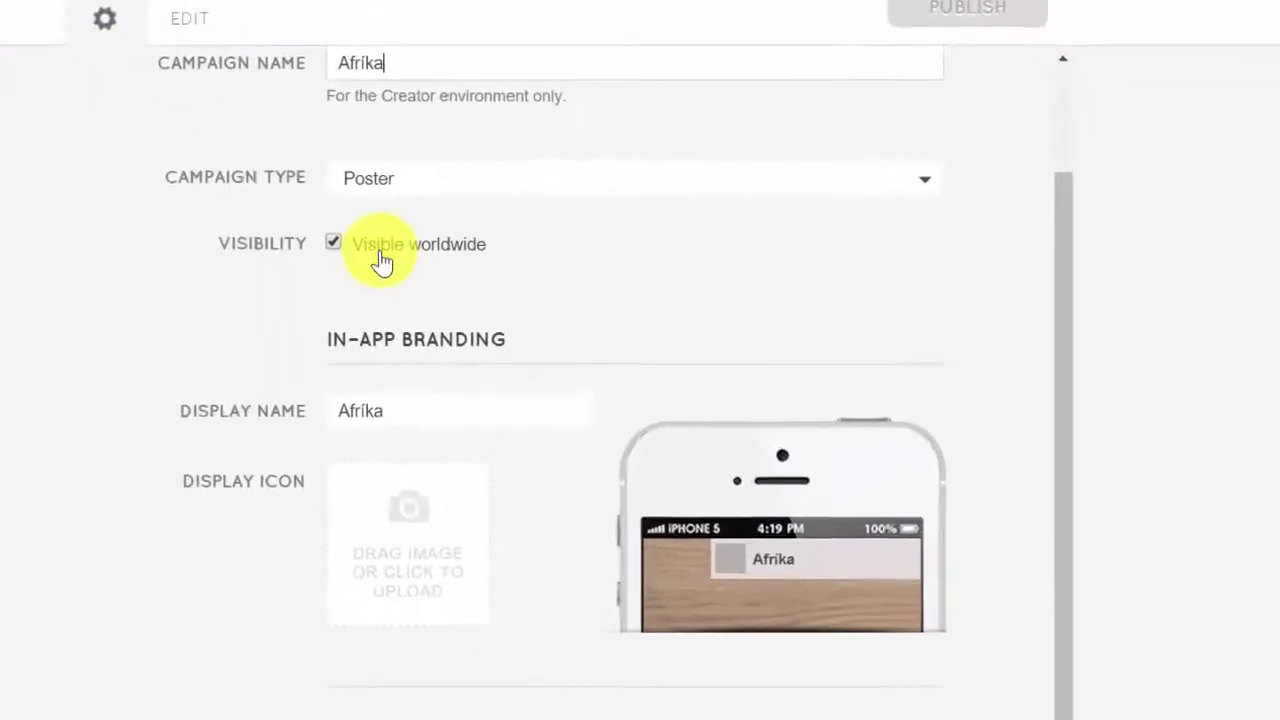
click(333, 242)
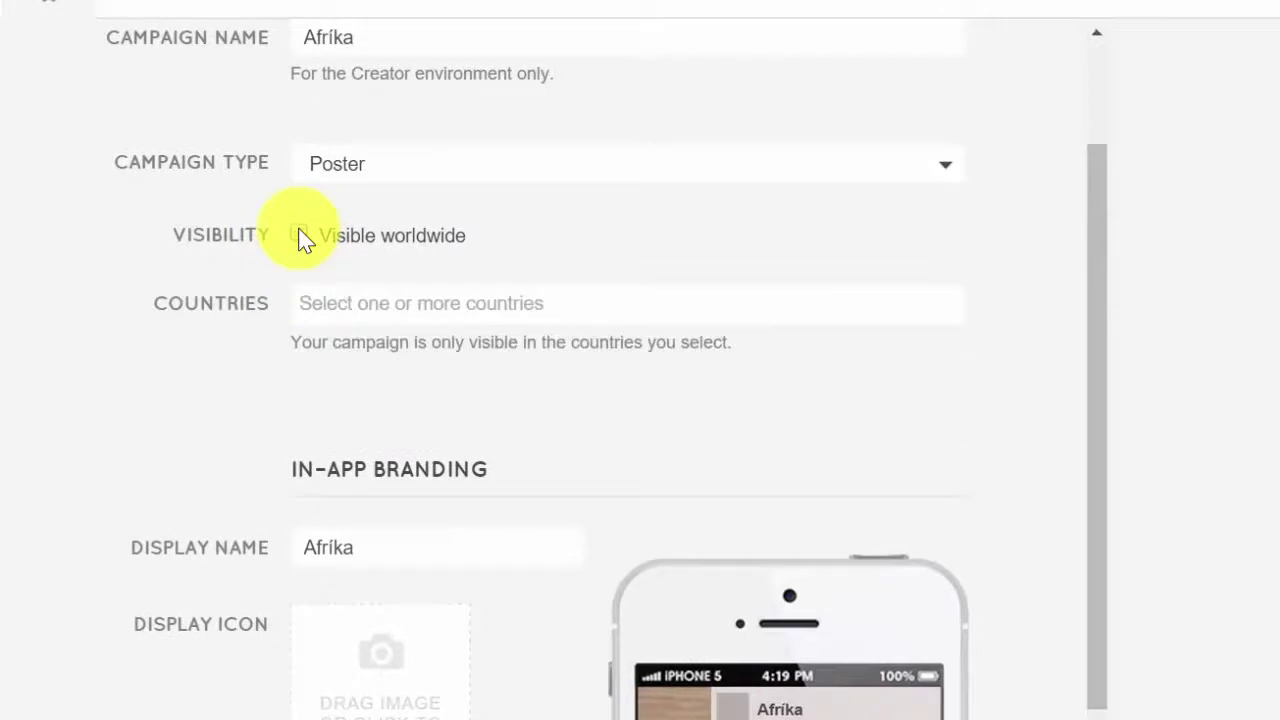
click(313, 303)
text(I)
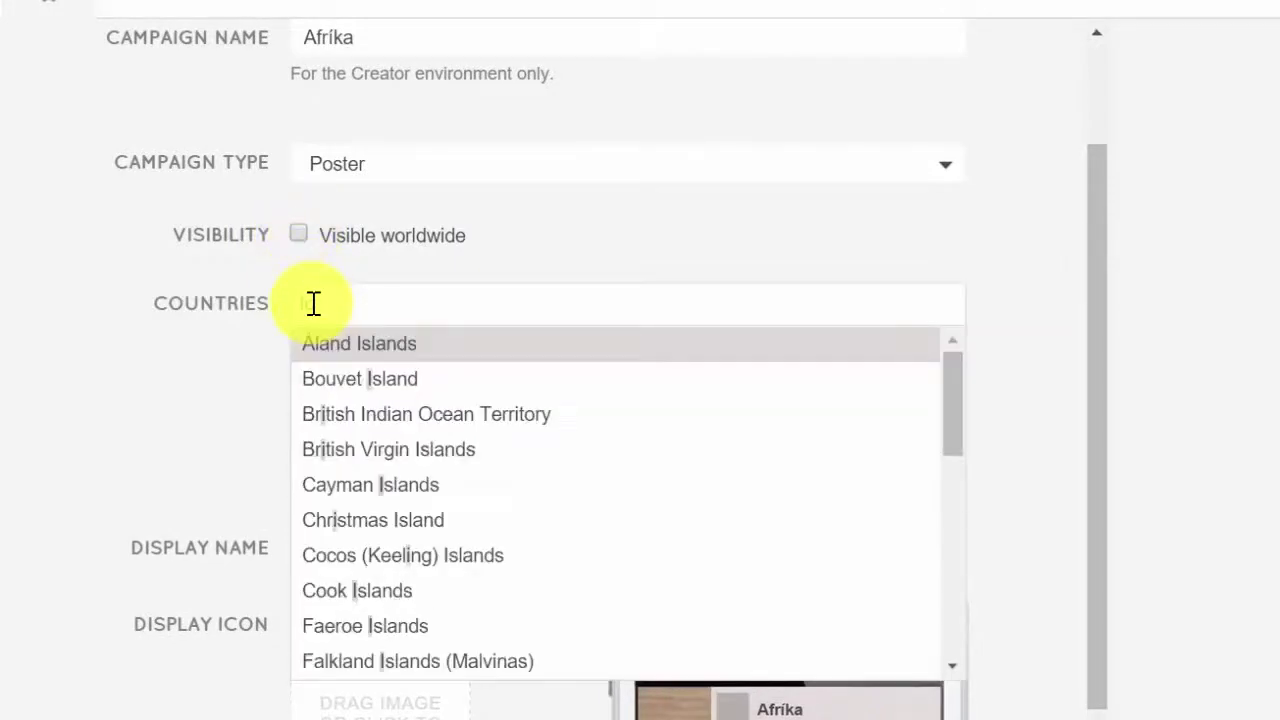
text(ce)
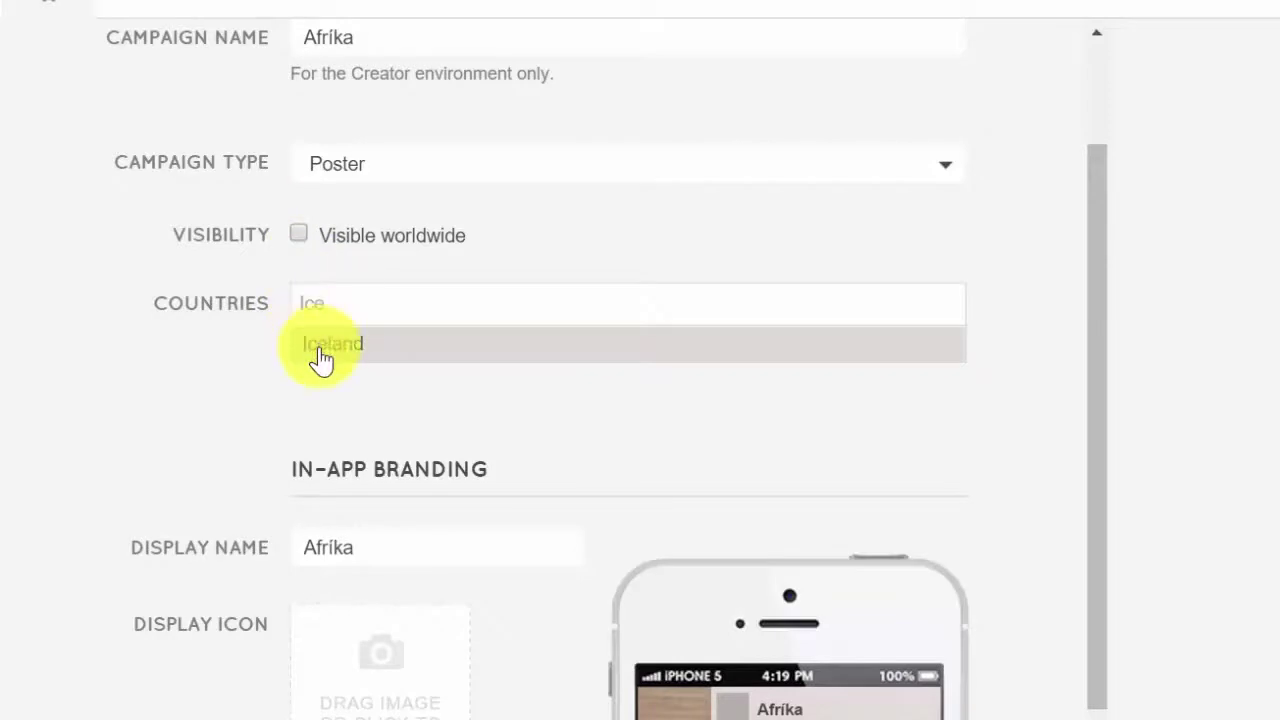
click(321, 350)
scroll(10, 400, down, 2)
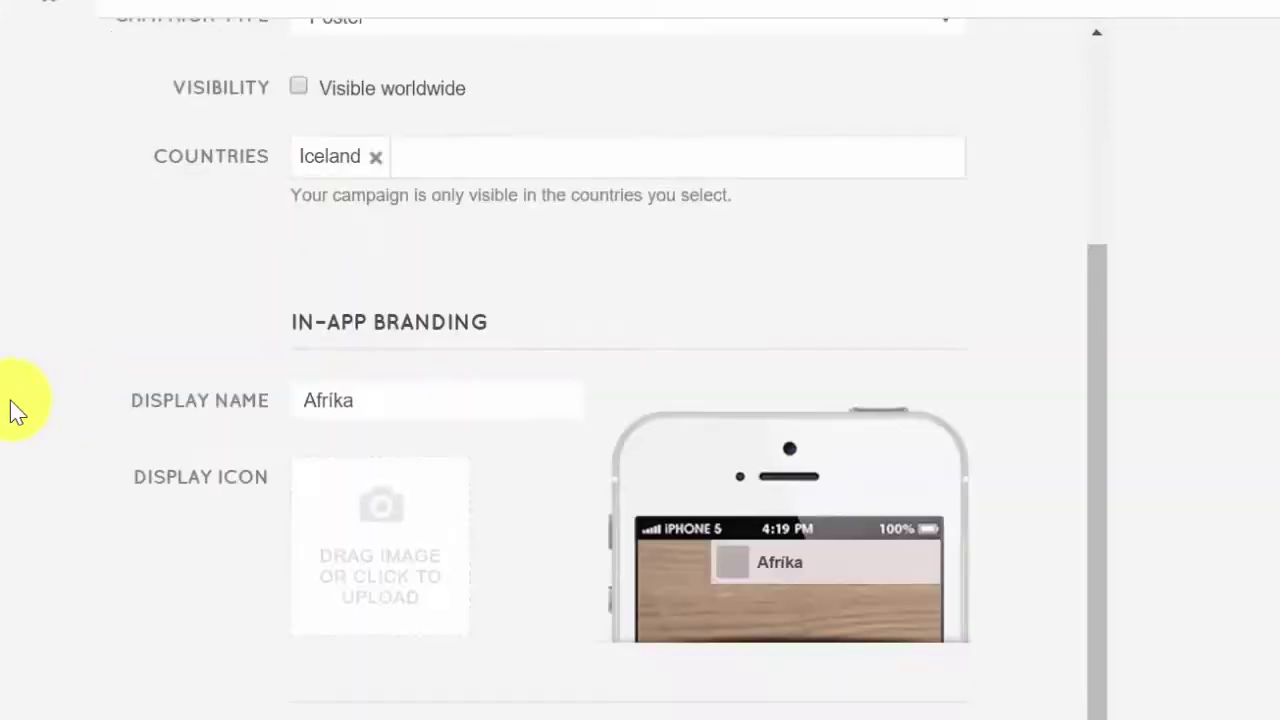
scroll(10, 400, down, 1)
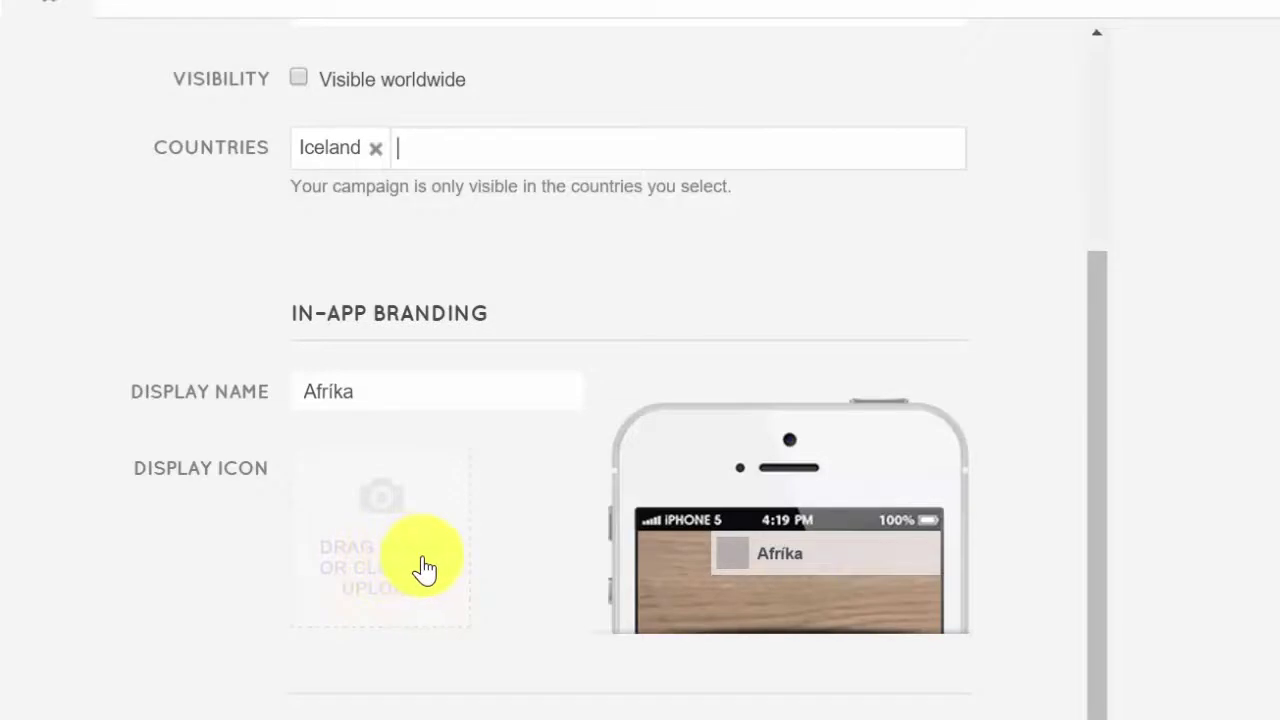
click(823, 628)
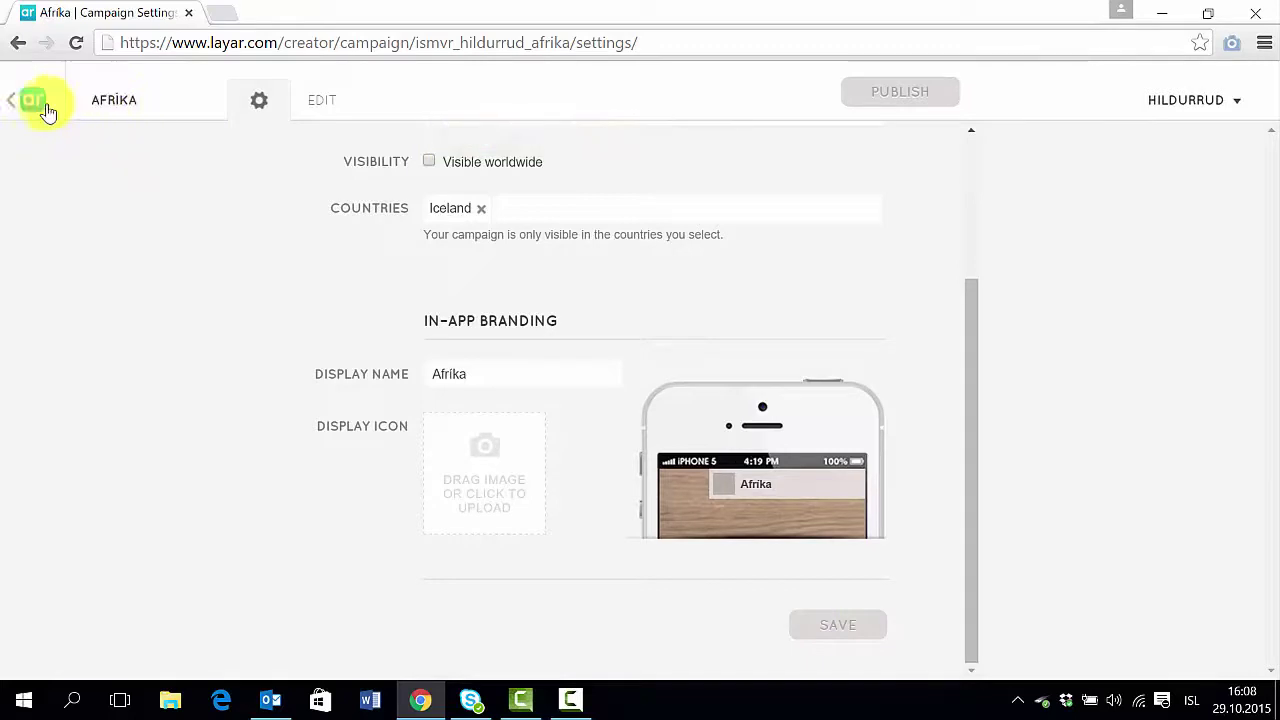
Upload the PNG map of Africa as a new page in the campaign and start editing it.
click(320, 100)
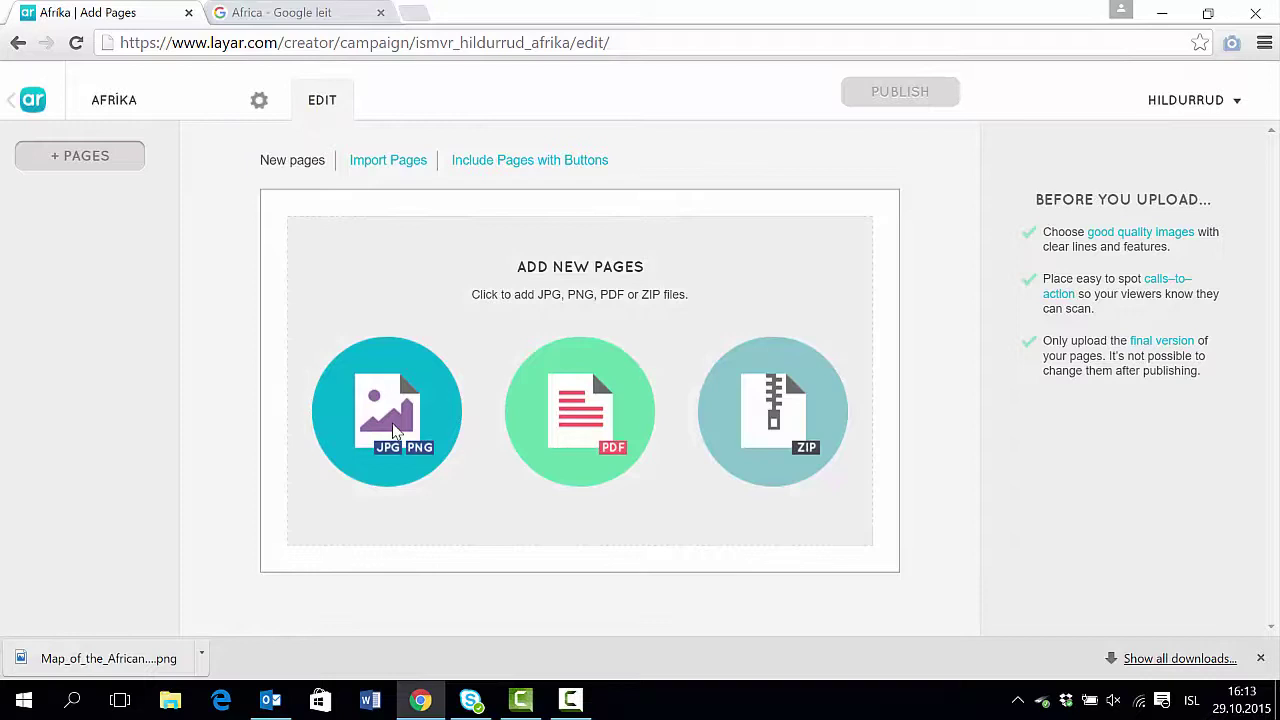
click(393, 430)
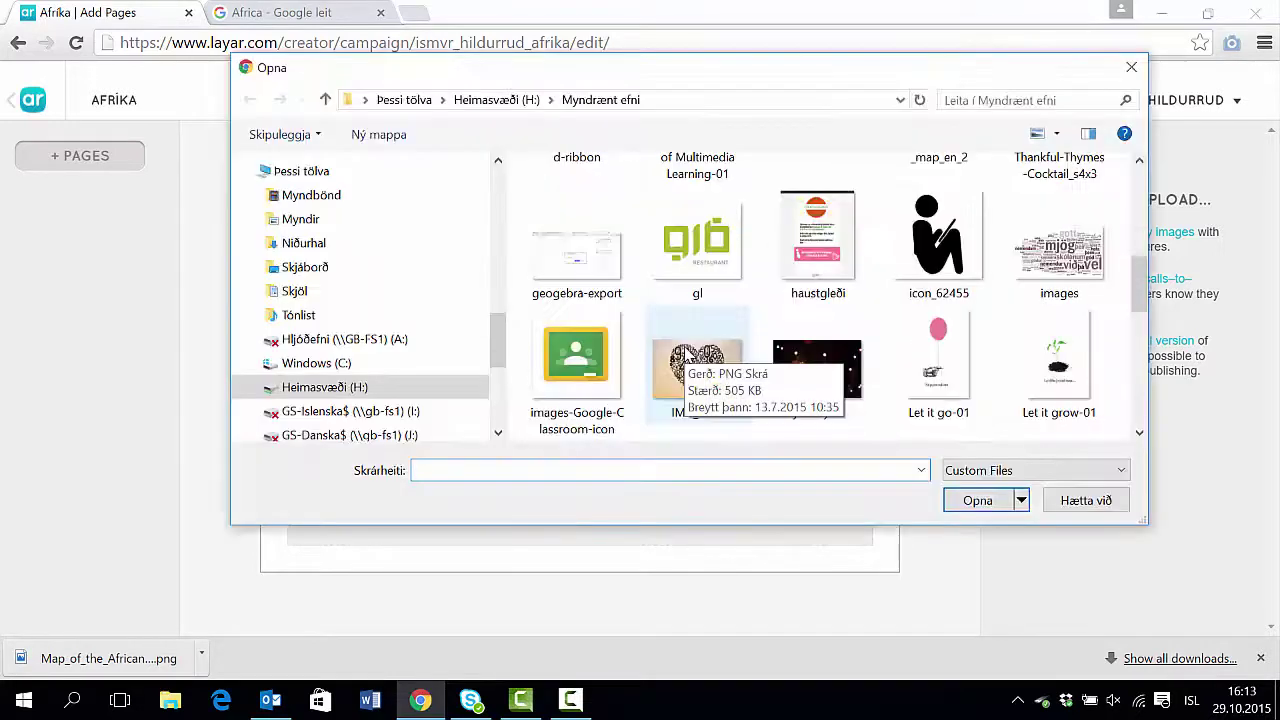
double_click(770, 268)
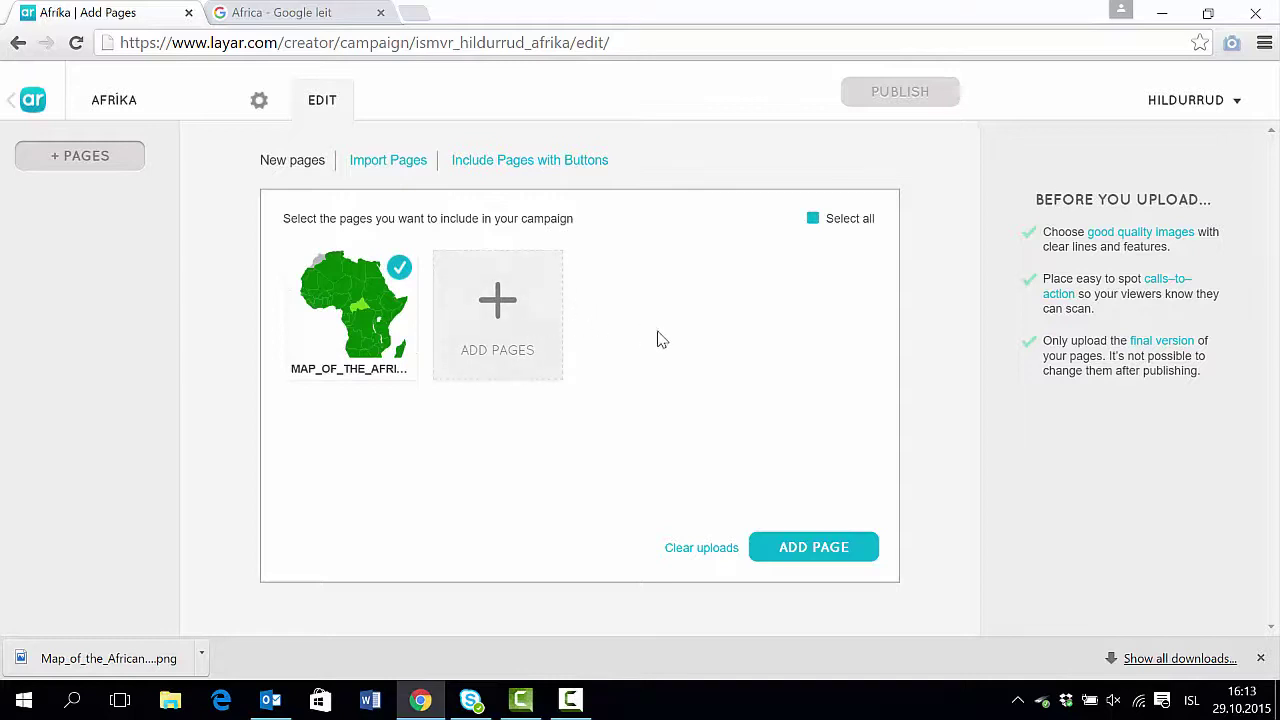
click(826, 549)
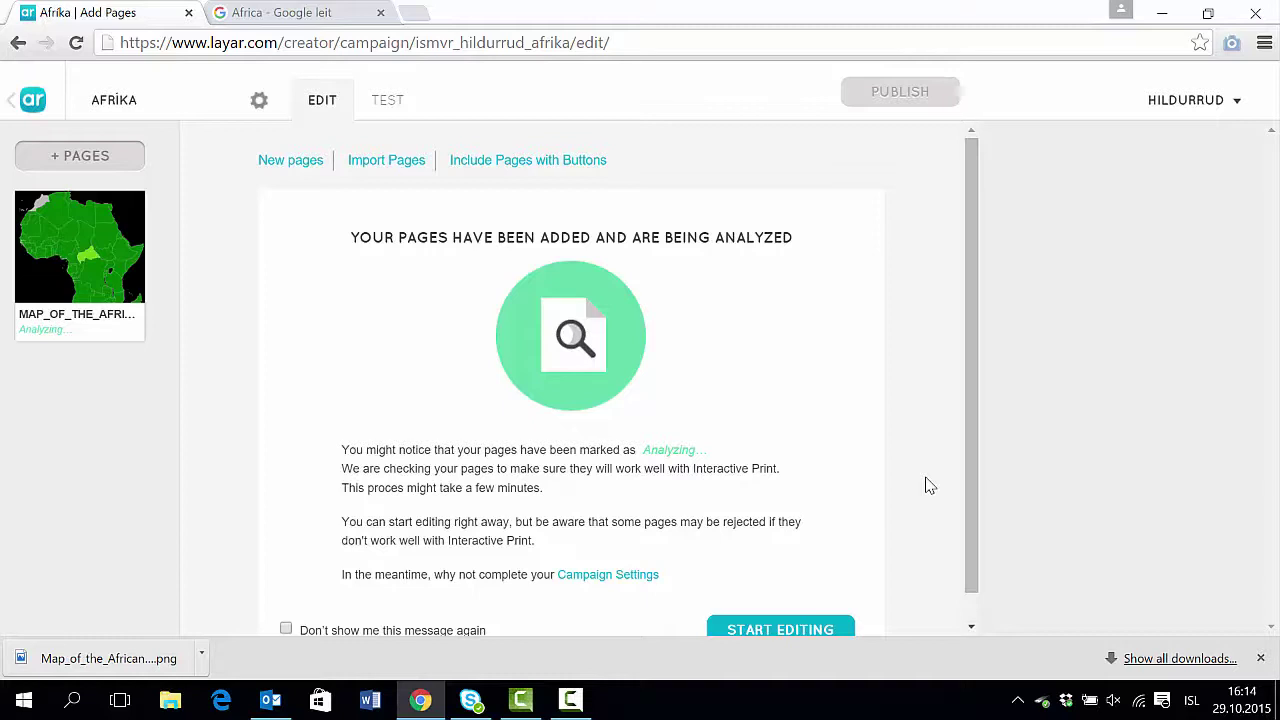
scroll(930, 485, down, 1)
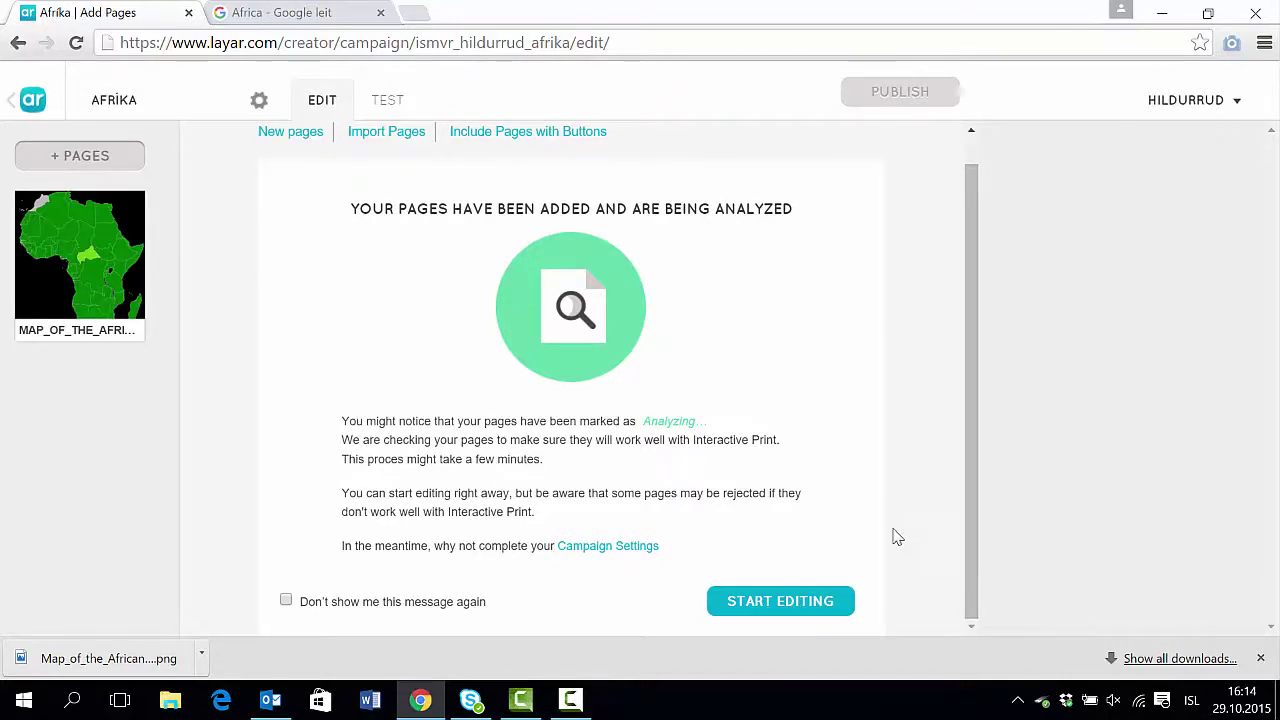
click(778, 602)
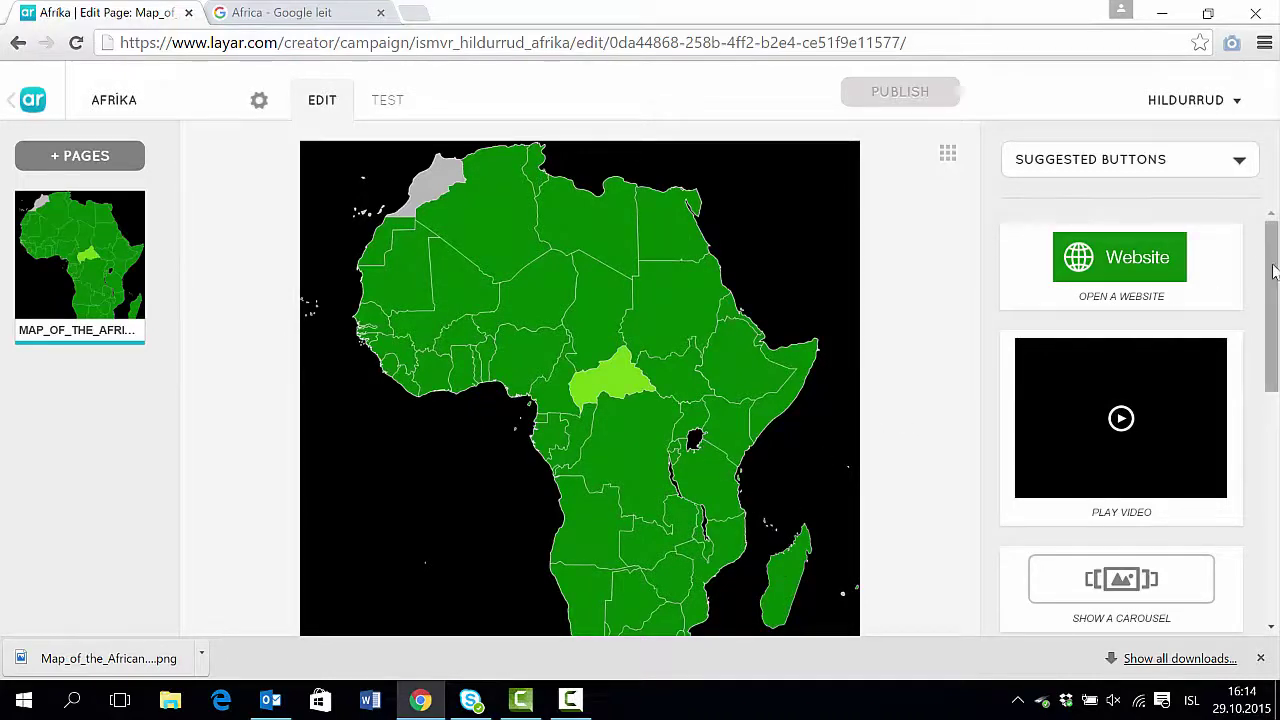
Examine the suggested buttons and the Media, Advanced, Social and Basic button categories, closing the downloads bar for more room.
scroll(1237, 289, down, 3)
scroll(1237, 289, up, 3)
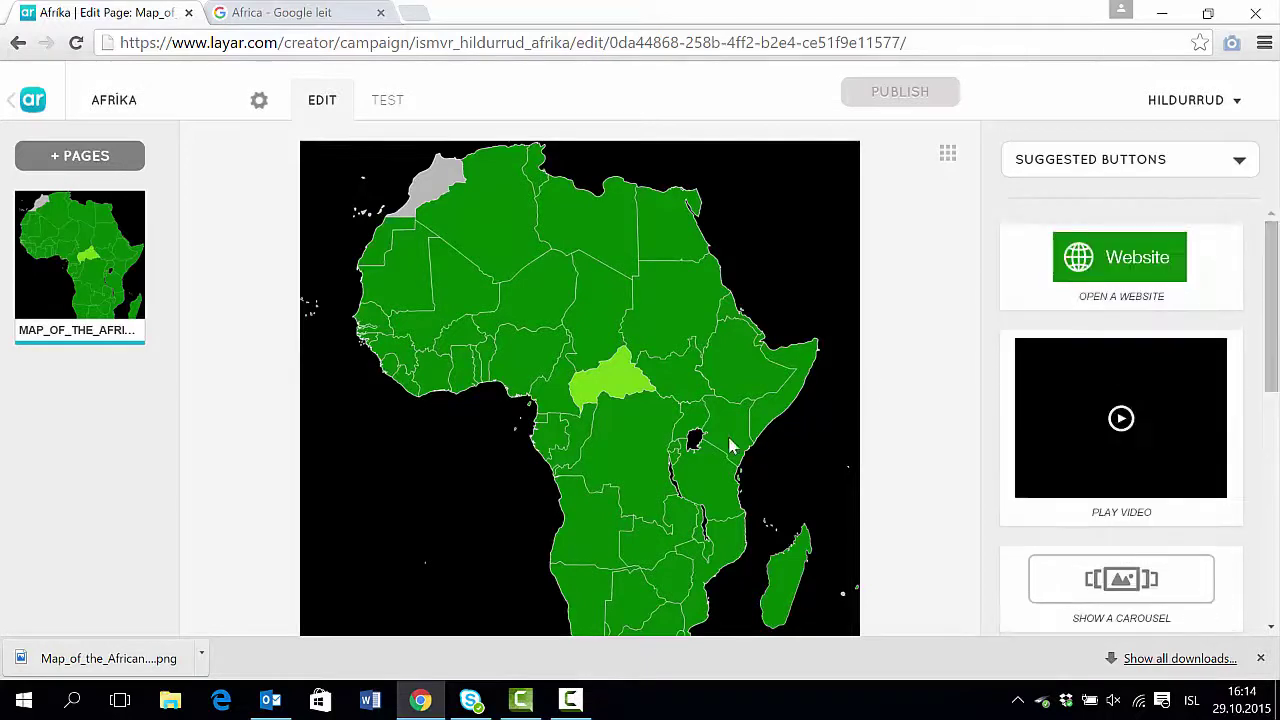
click(1261, 659)
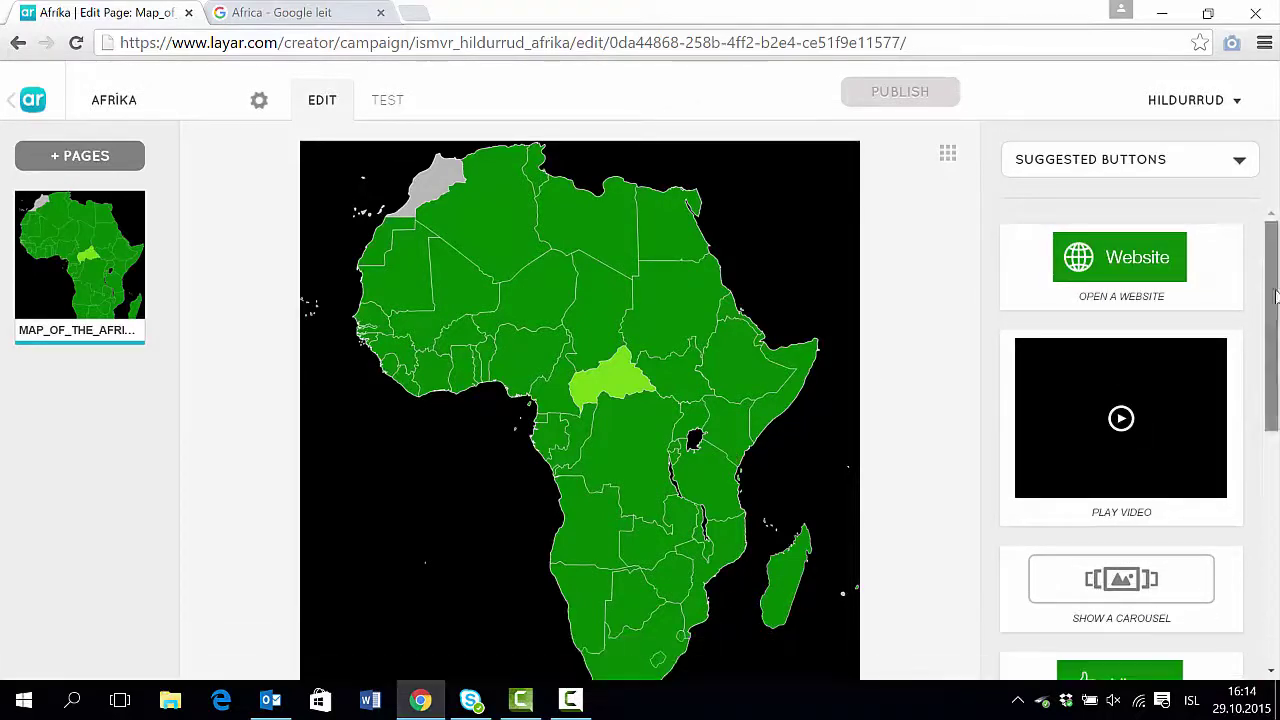
click(1240, 162)
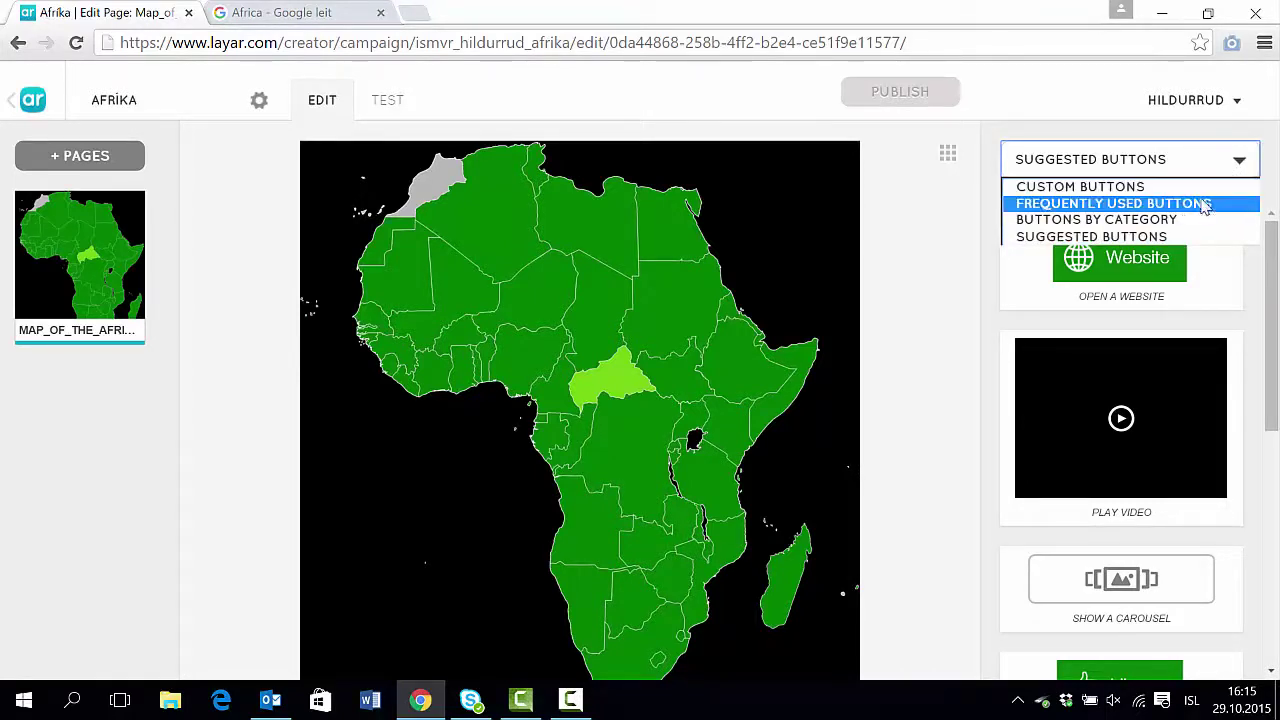
click(1200, 221)
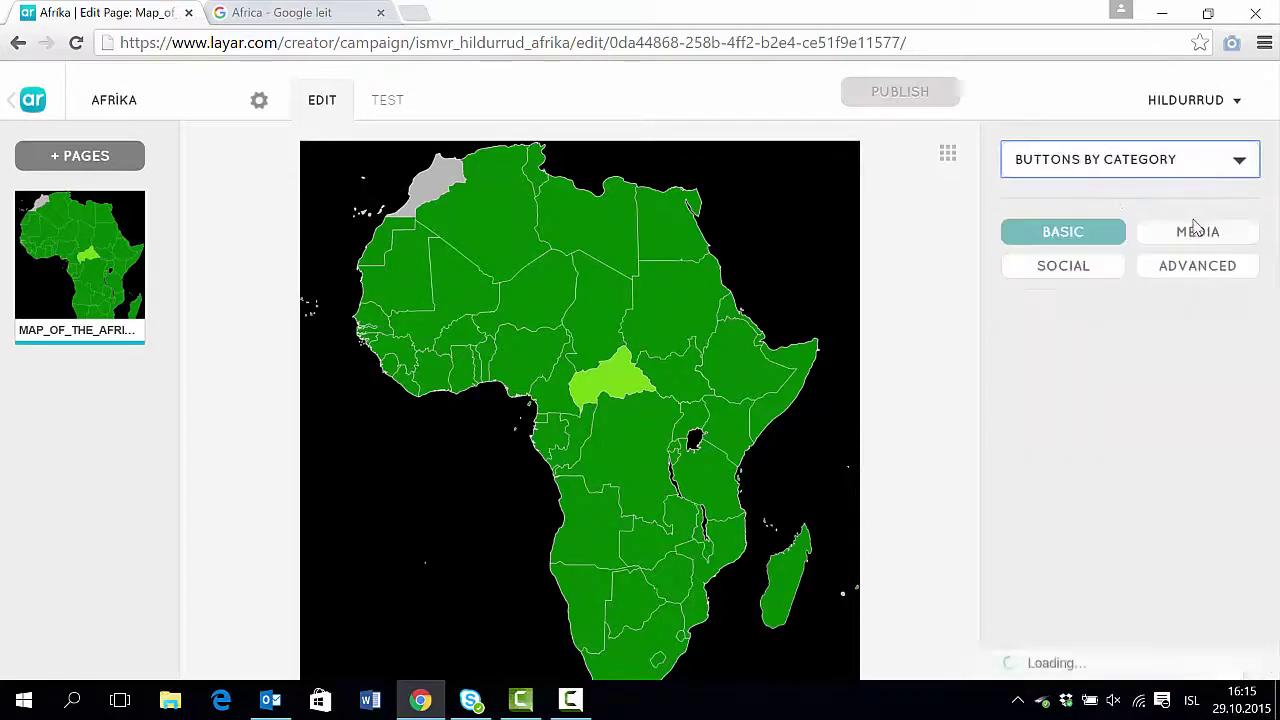
click(1190, 232)
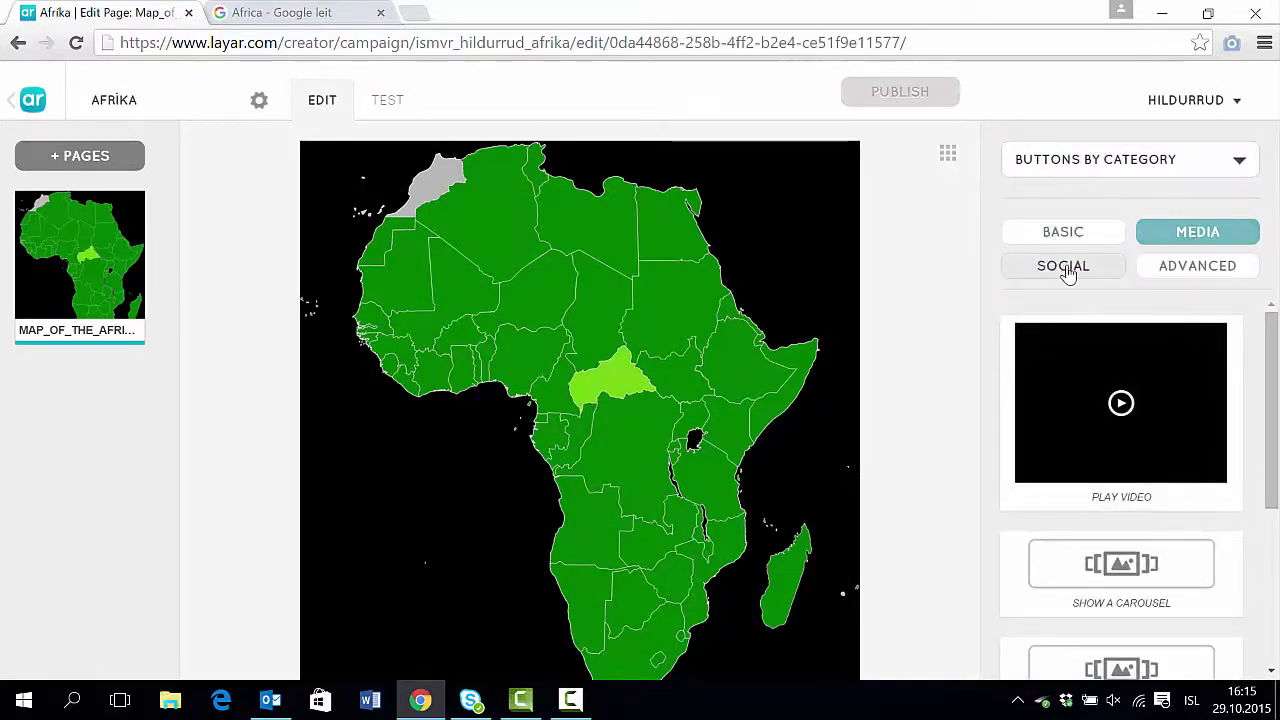
click(1187, 276)
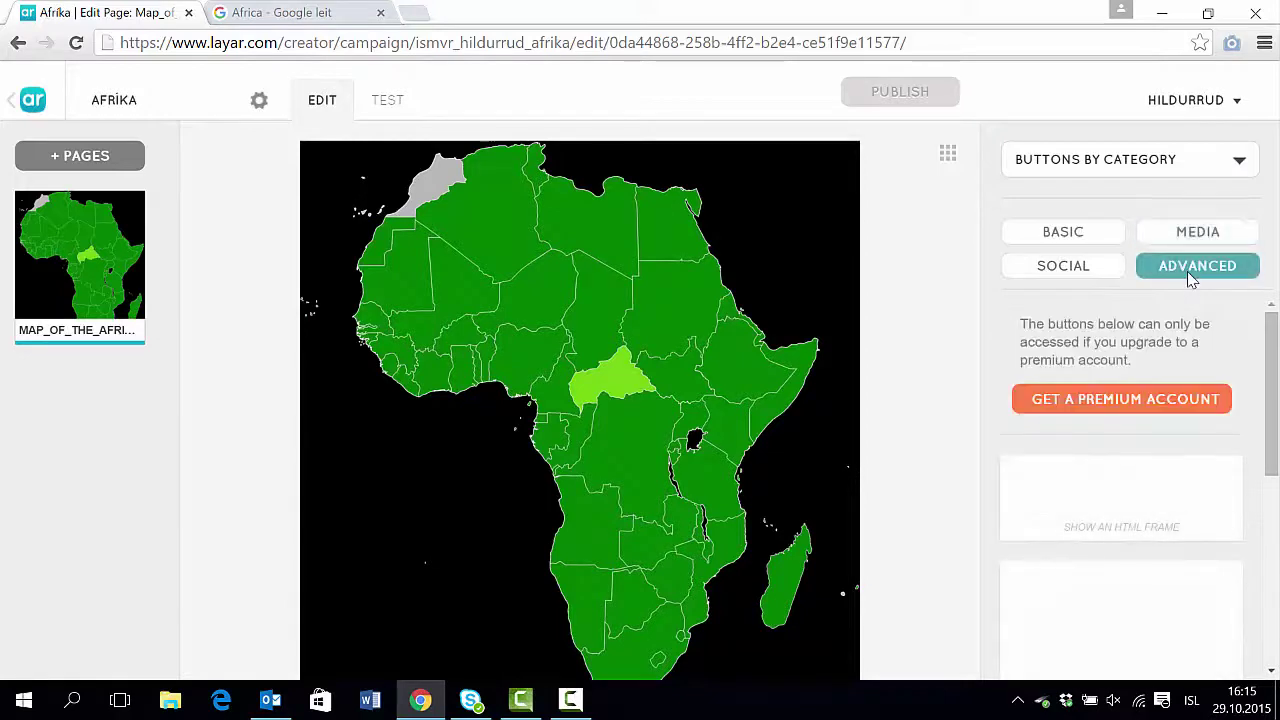
click(1063, 266)
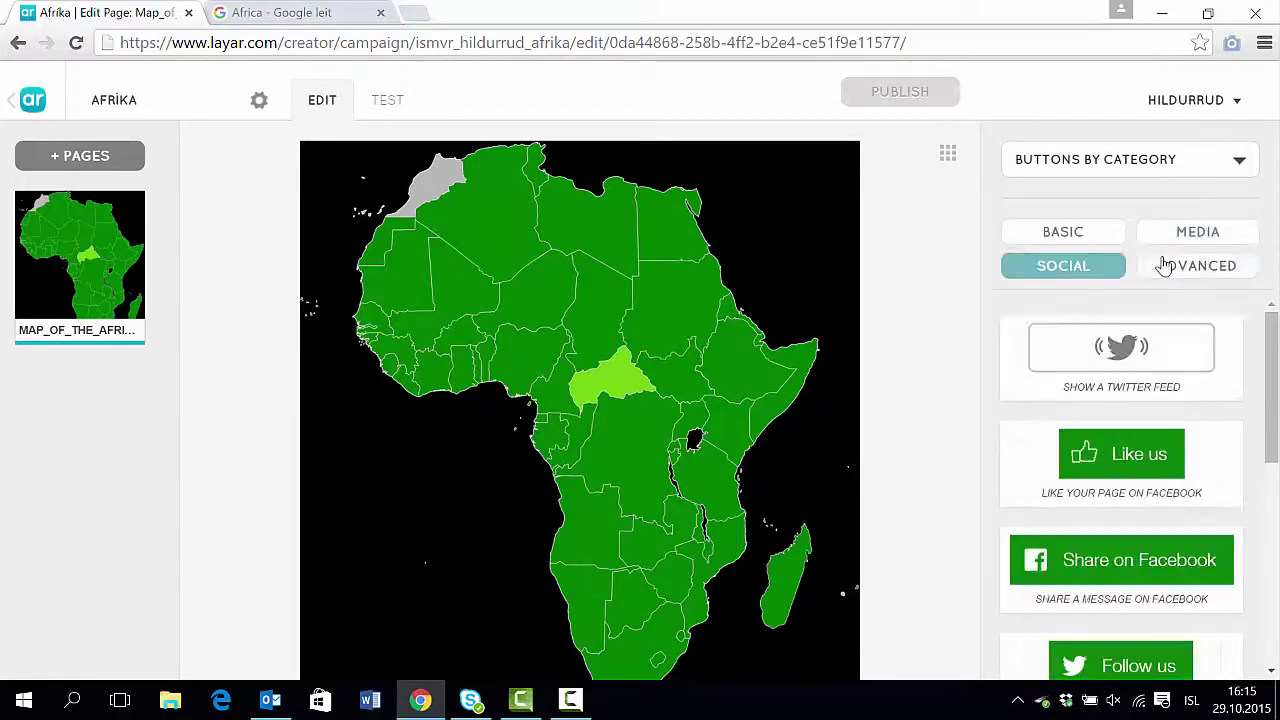
click(1084, 237)
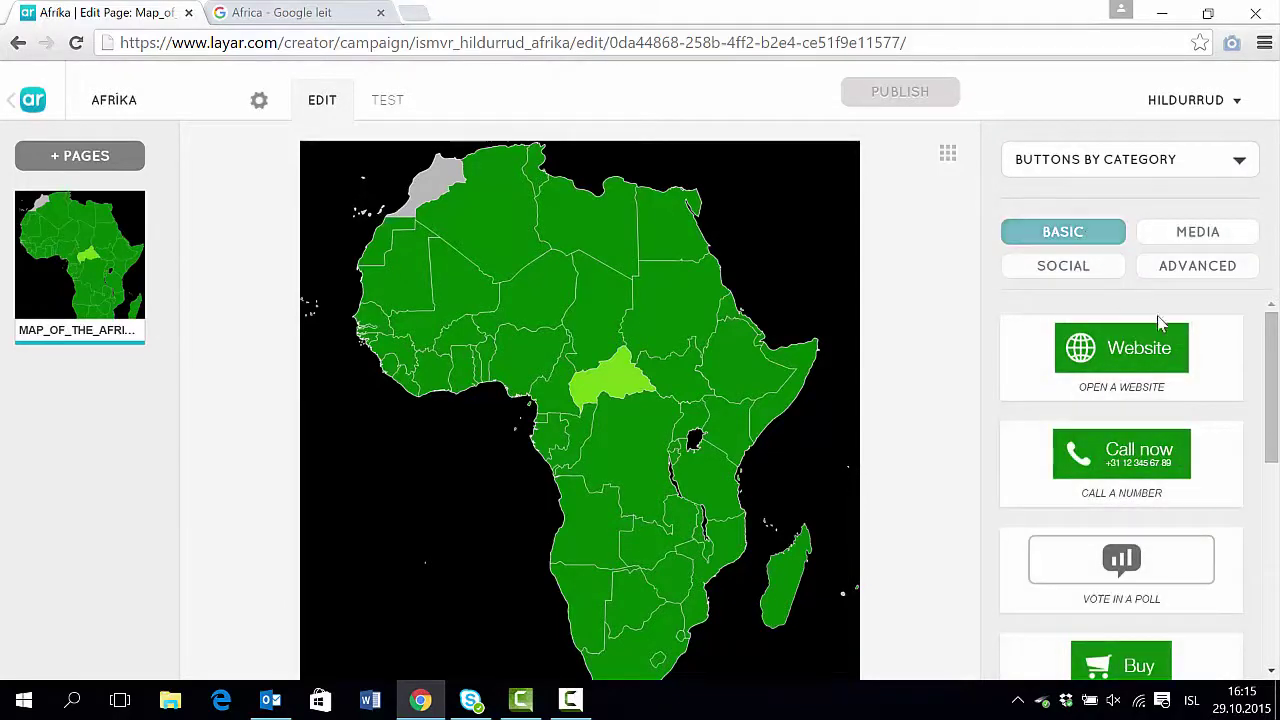
drag(1108, 364, 662, 319)
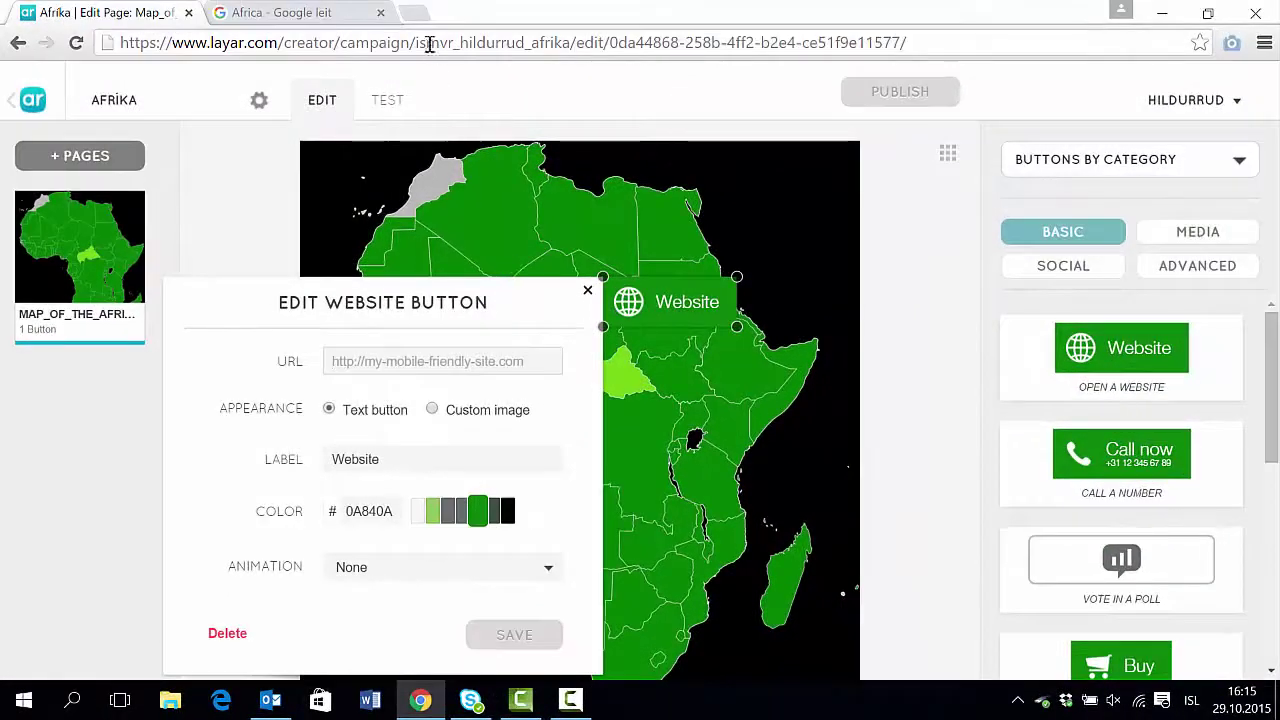
click(414, 12)
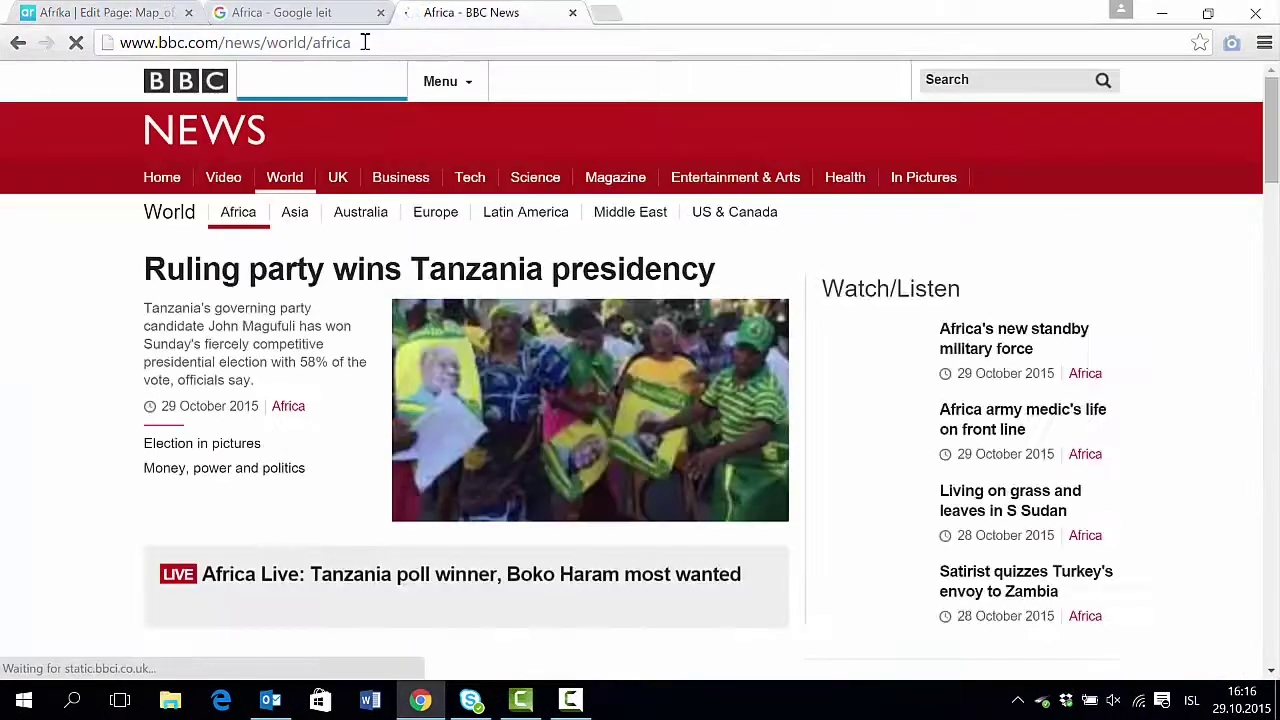
click(365, 42)
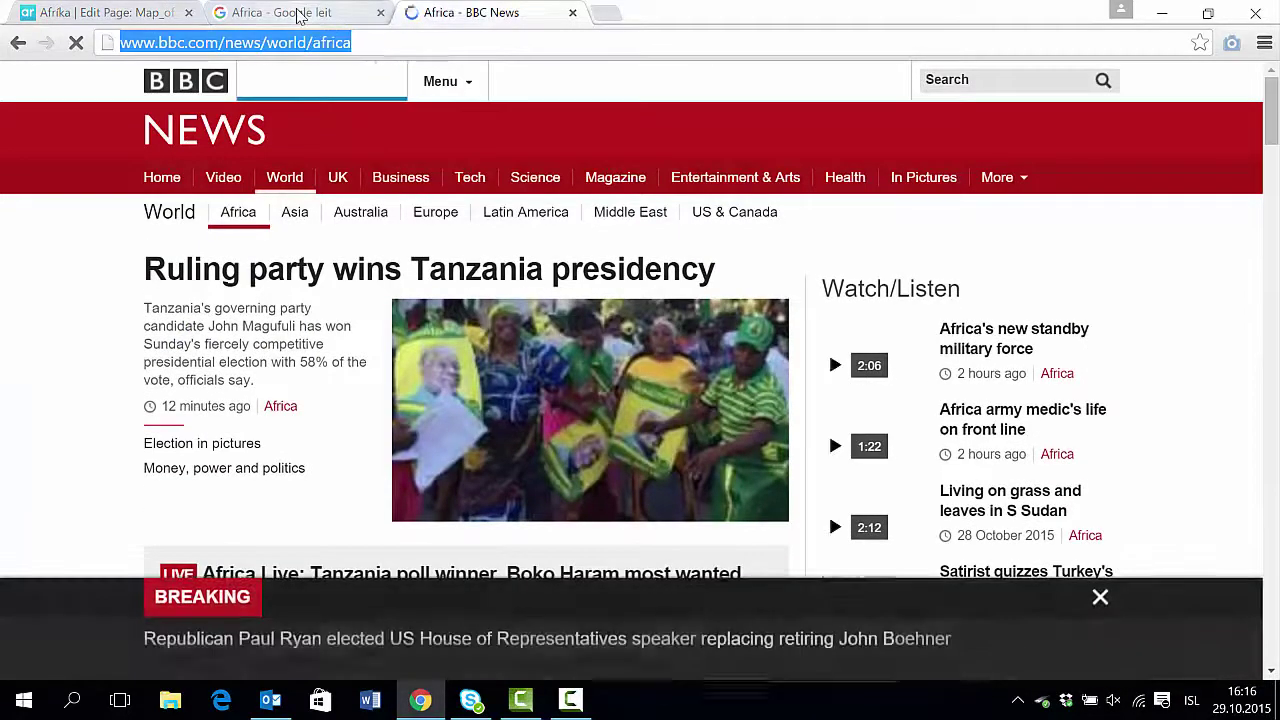
key(ctrl+c)
click(100, 12)
click(421, 356)
key(ctrl+v)
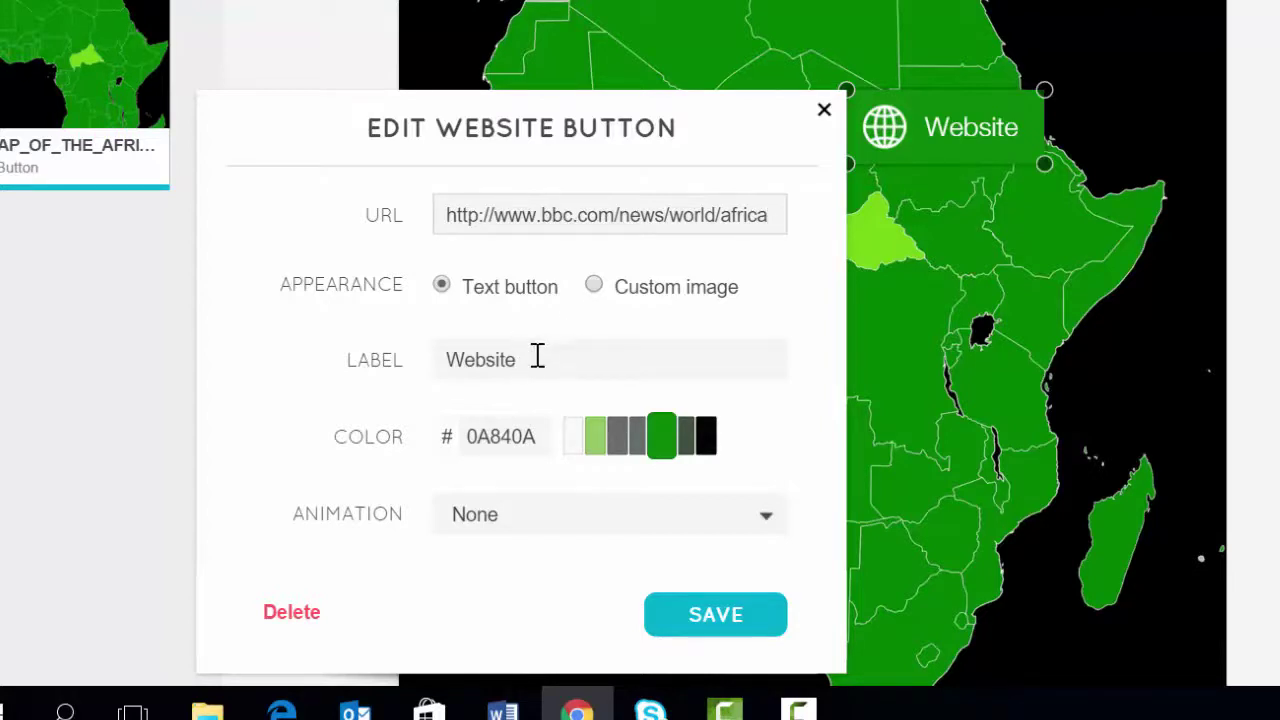
Label the website button Vefsíða and give it the grey colour 646C6C.
drag(537, 356, 399, 348)
text(Vefsíð)
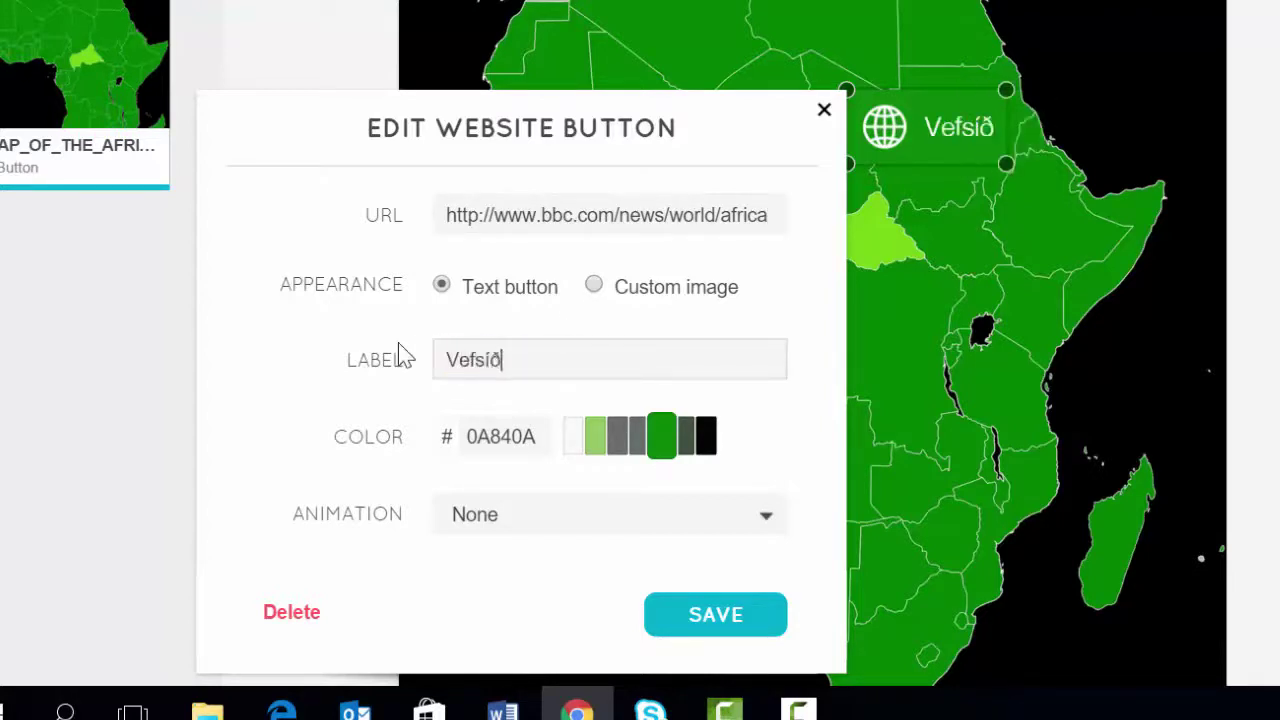
text(a)
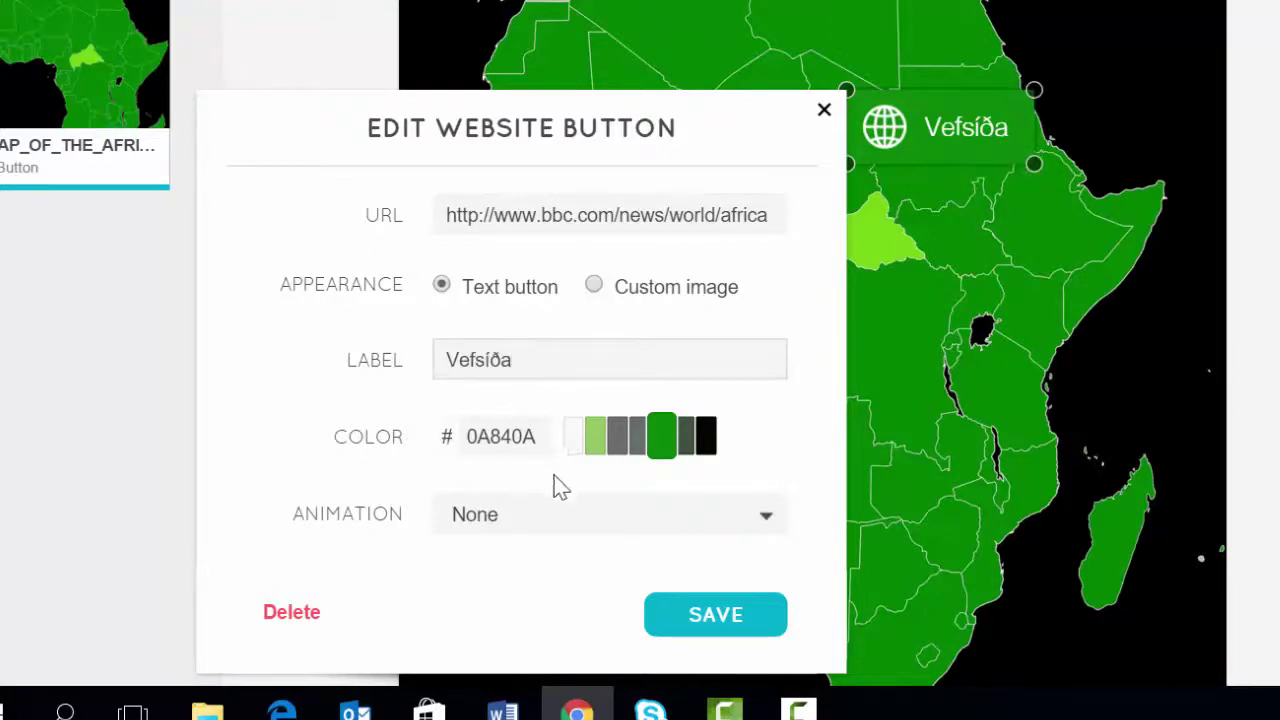
click(576, 452)
click(617, 455)
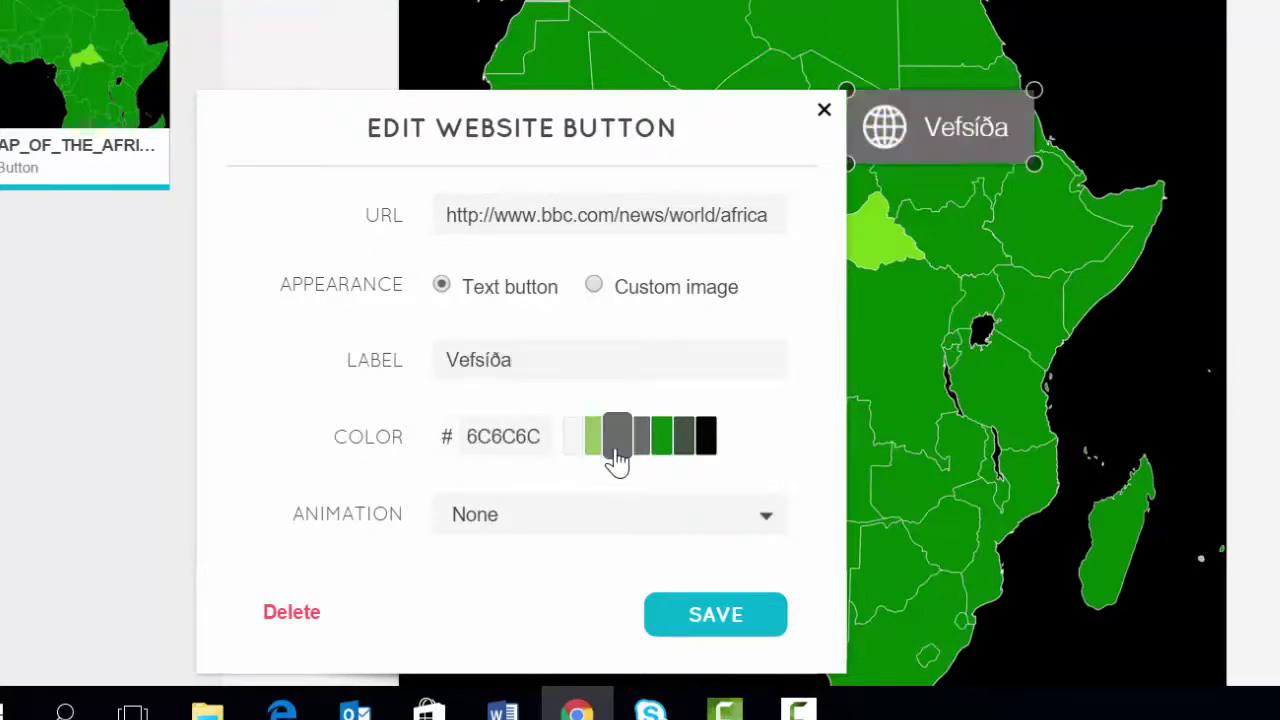
click(660, 455)
click(639, 455)
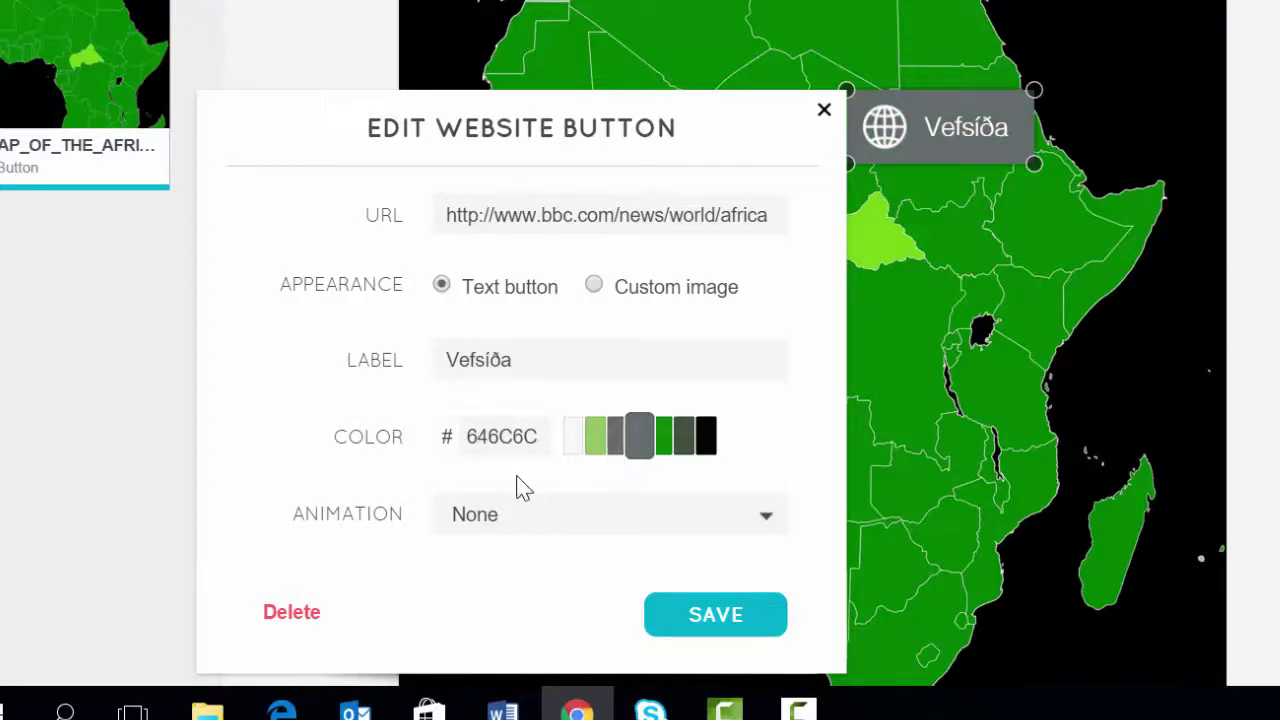
Preview the Spin and Grow animations for the website button, return the animation to None and save the button.
click(769, 527)
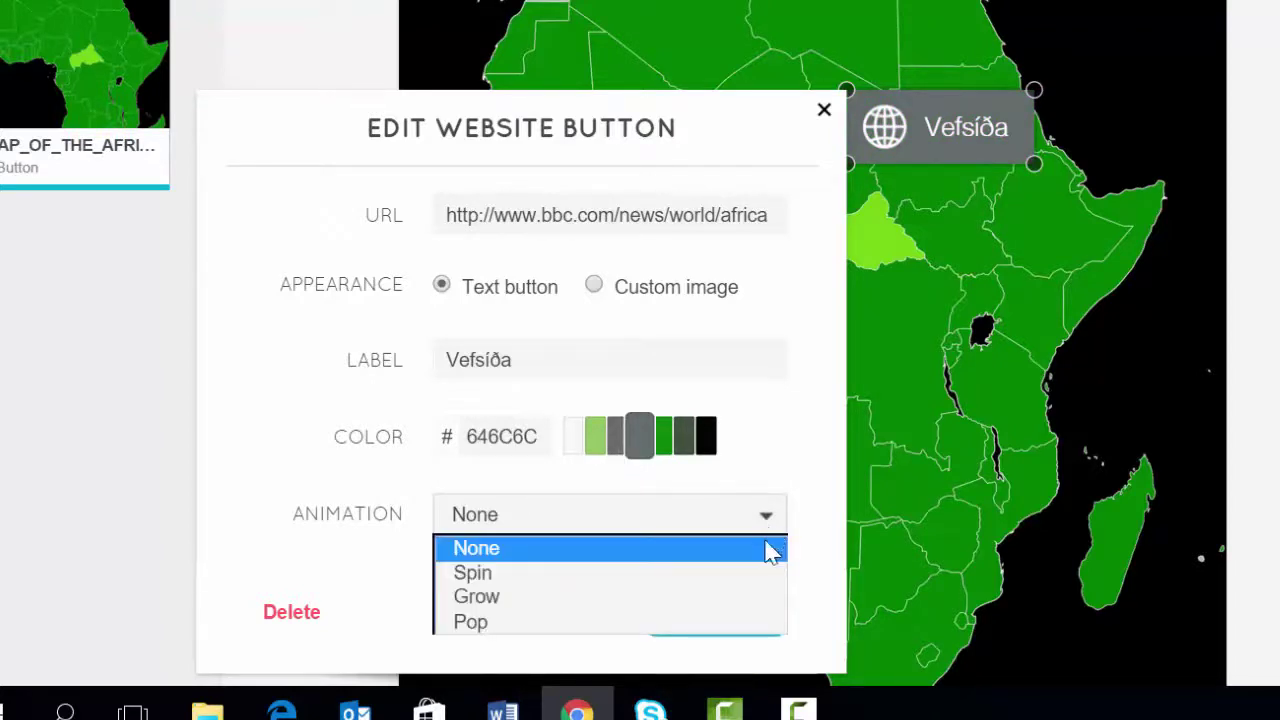
click(757, 578)
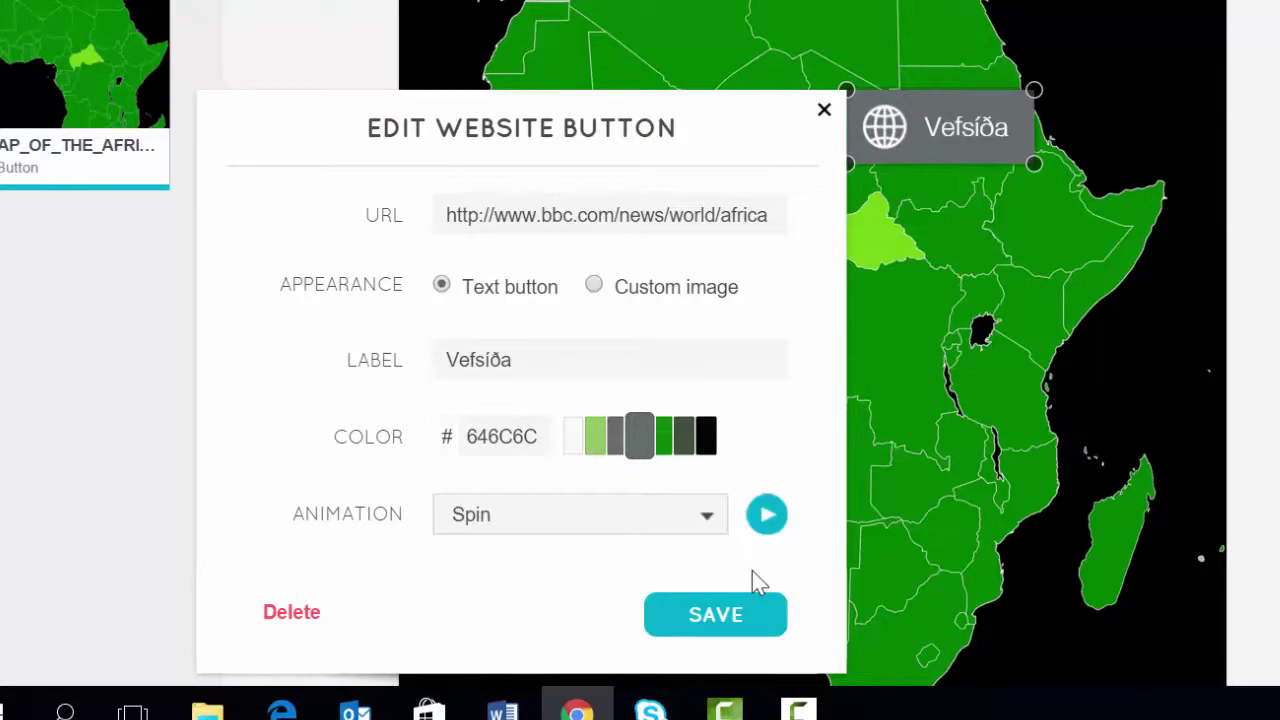
click(763, 520)
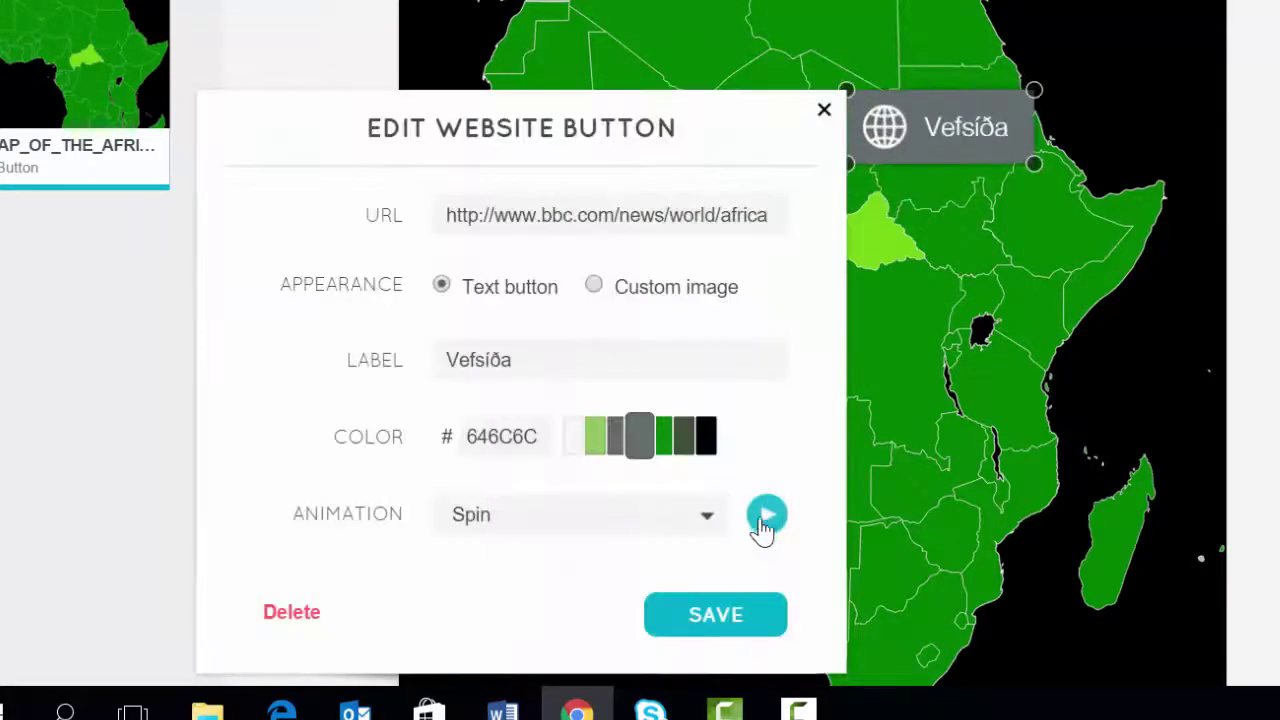
click(706, 516)
click(680, 593)
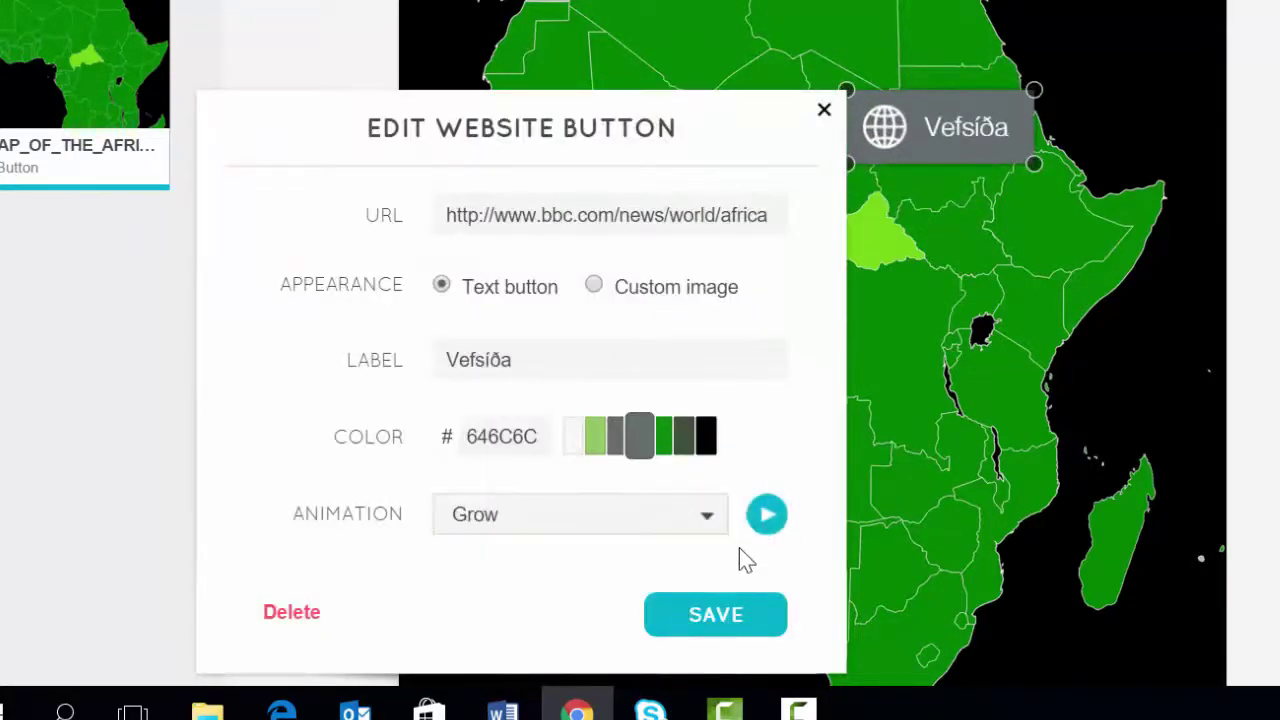
click(766, 518)
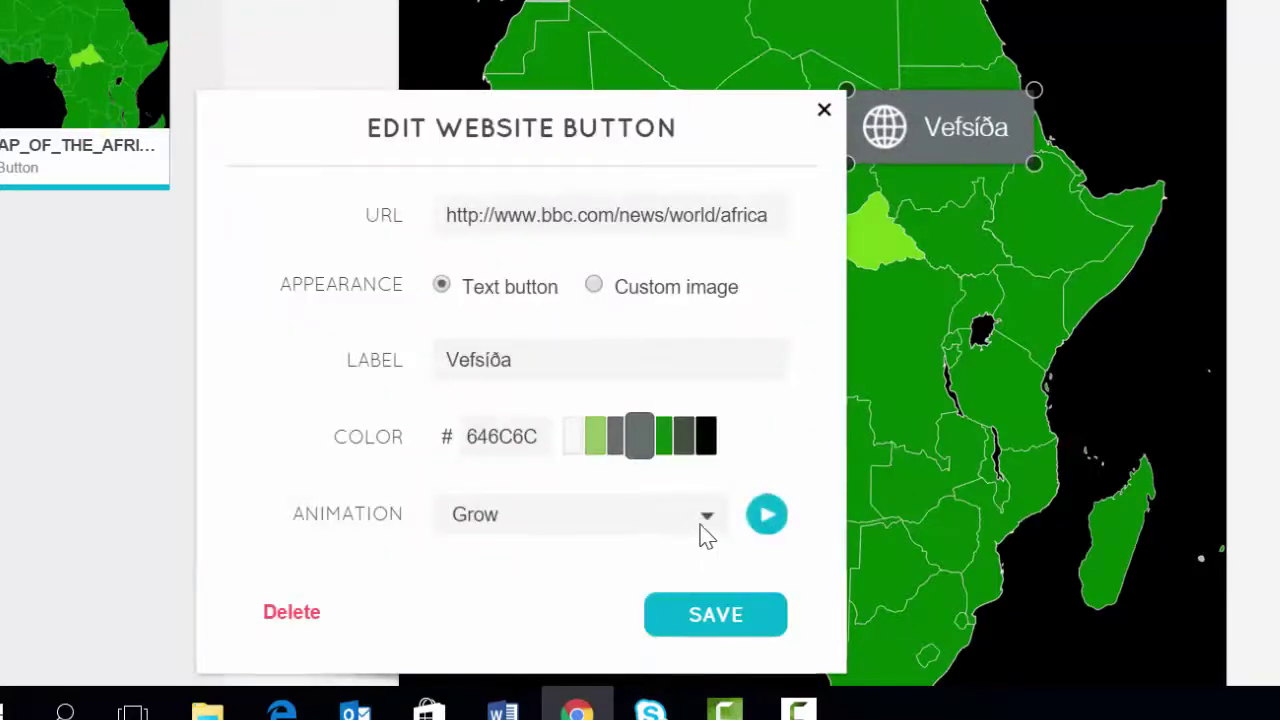
click(700, 528)
click(630, 552)
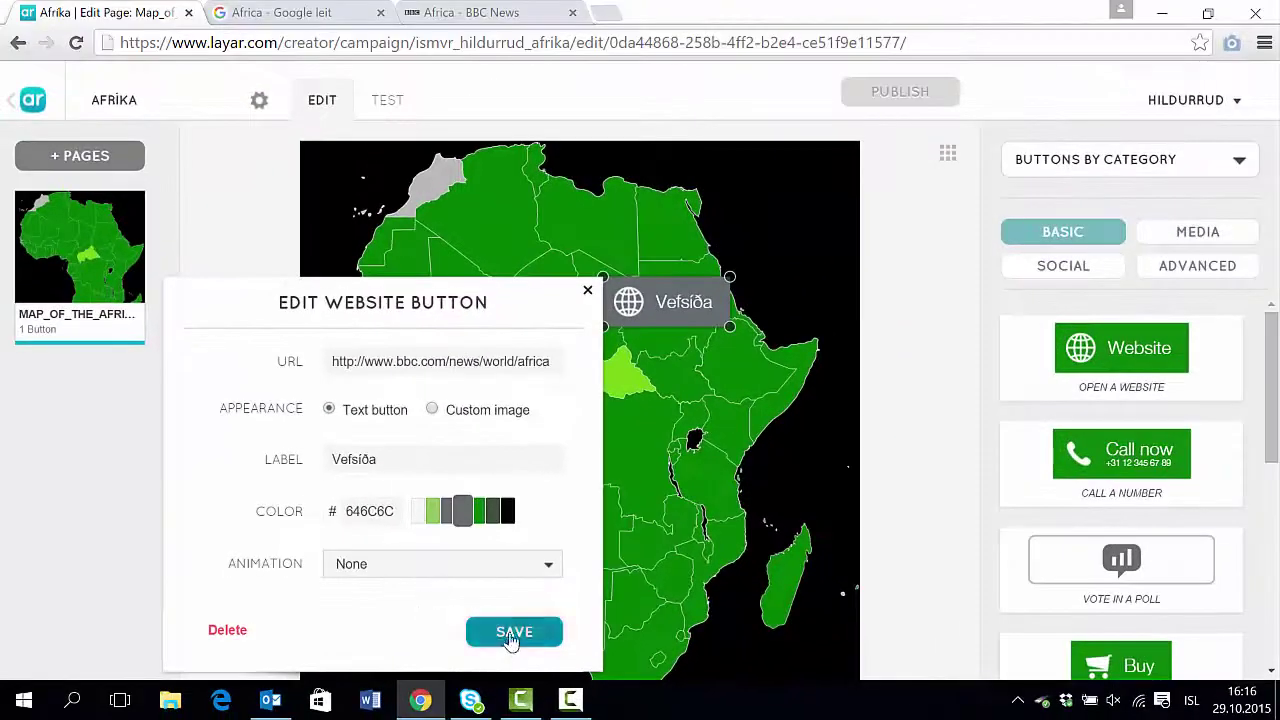
click(702, 618)
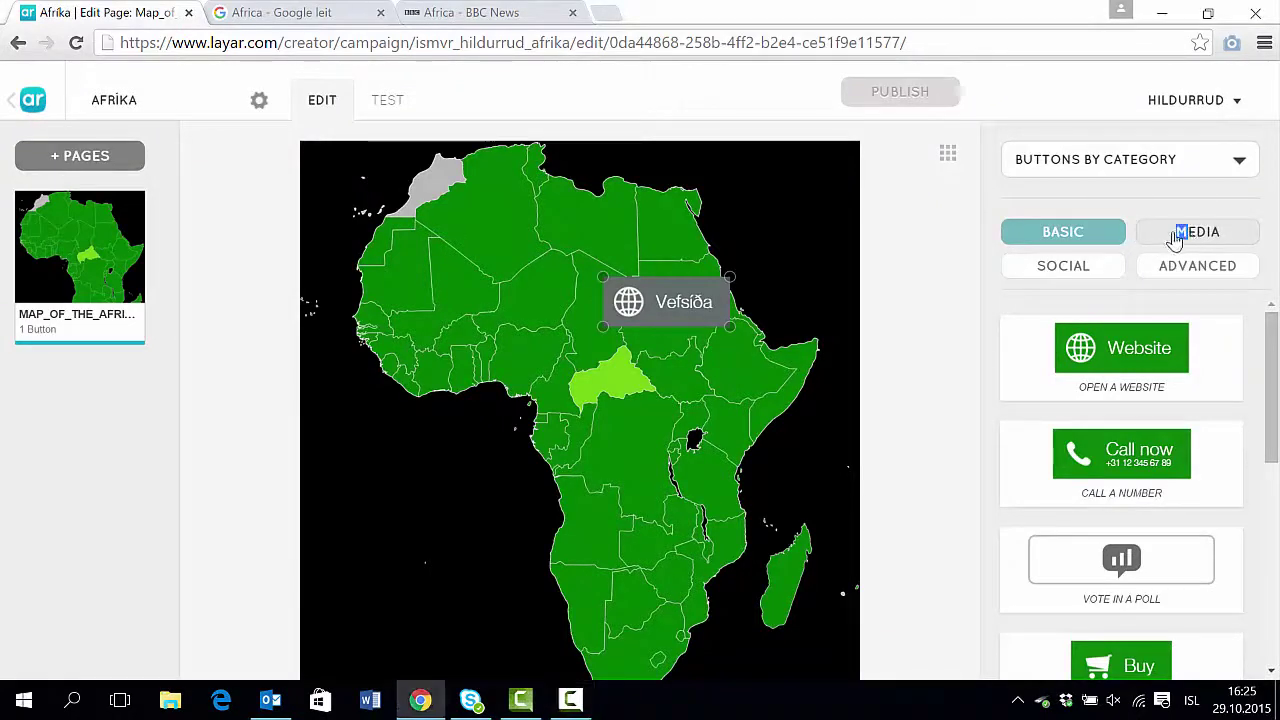
Add a video widget with the South African football YouTube link, save it, and shrink and move it onto northwestern Africa.
click(1175, 240)
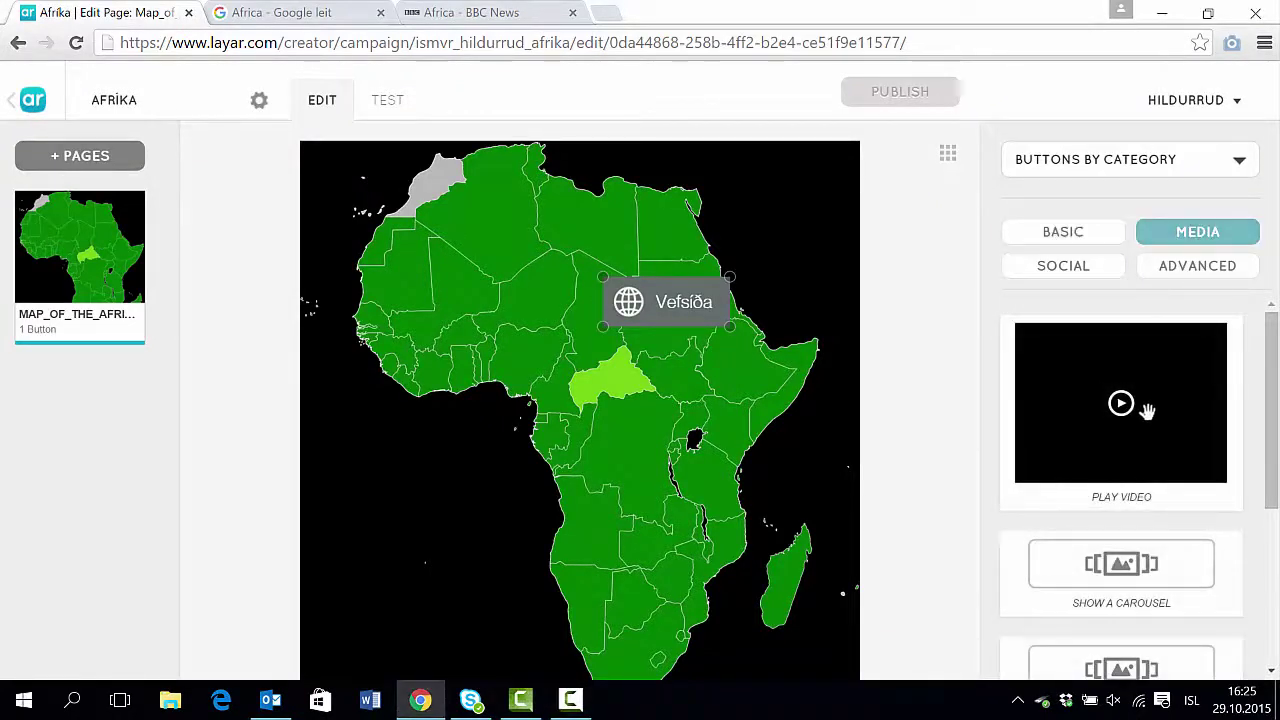
drag(1147, 411, 494, 294)
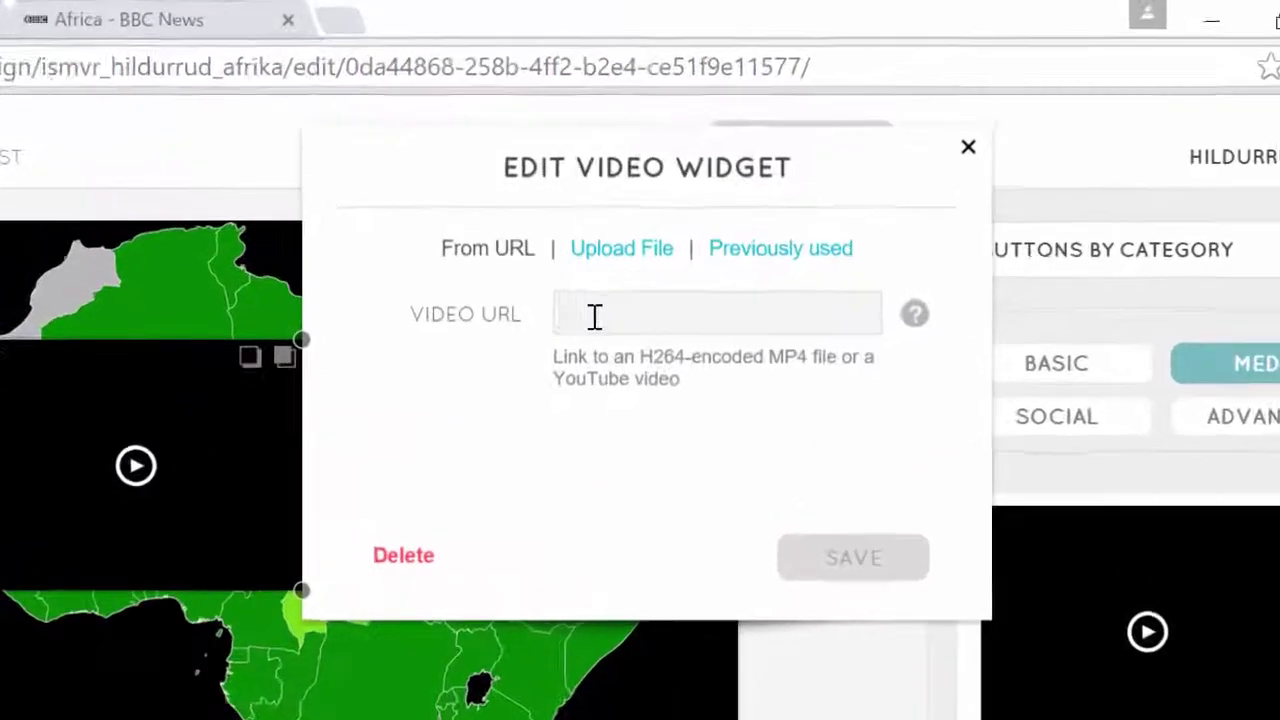
key(ctrl+v)
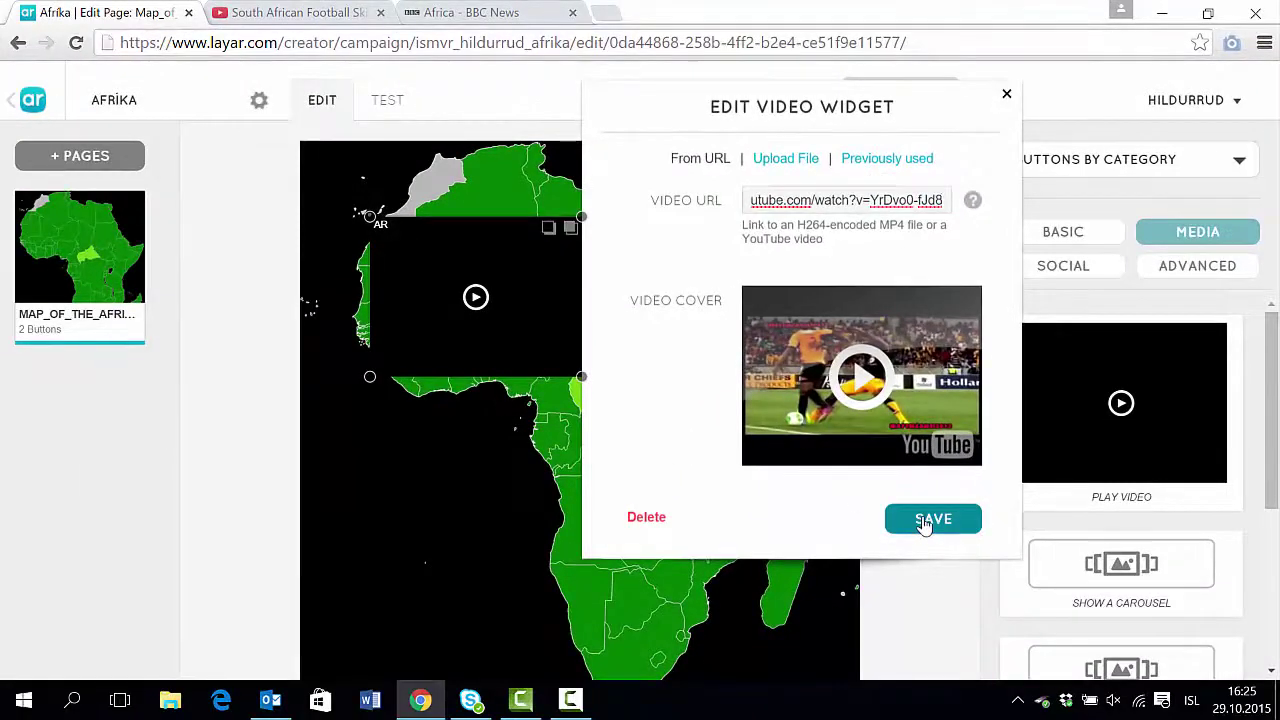
click(922, 521)
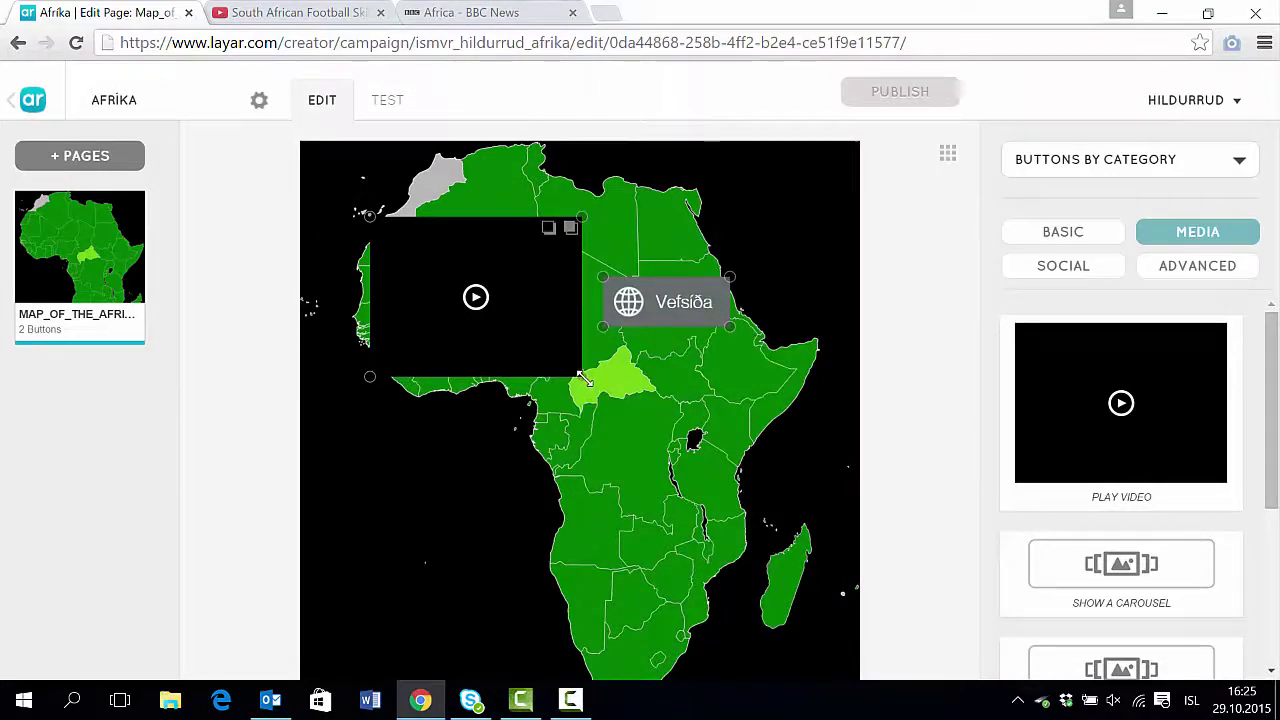
drag(582, 378, 520, 304)
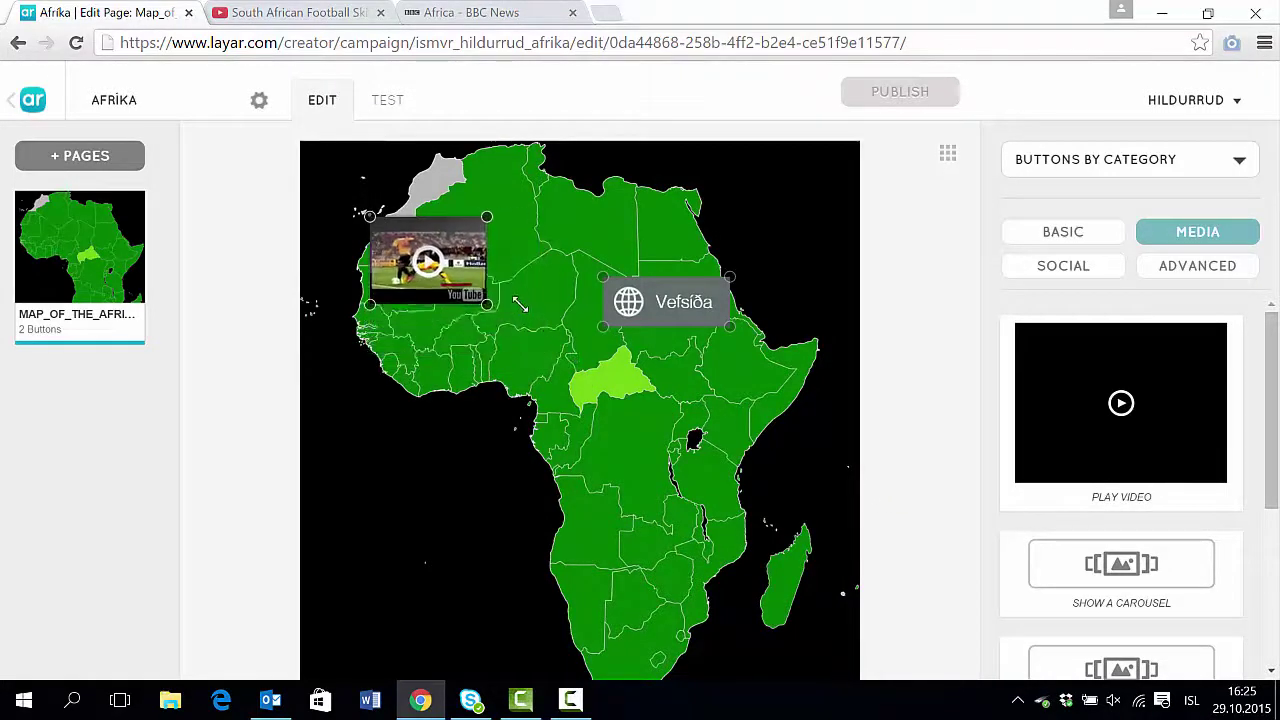
drag(443, 258, 515, 226)
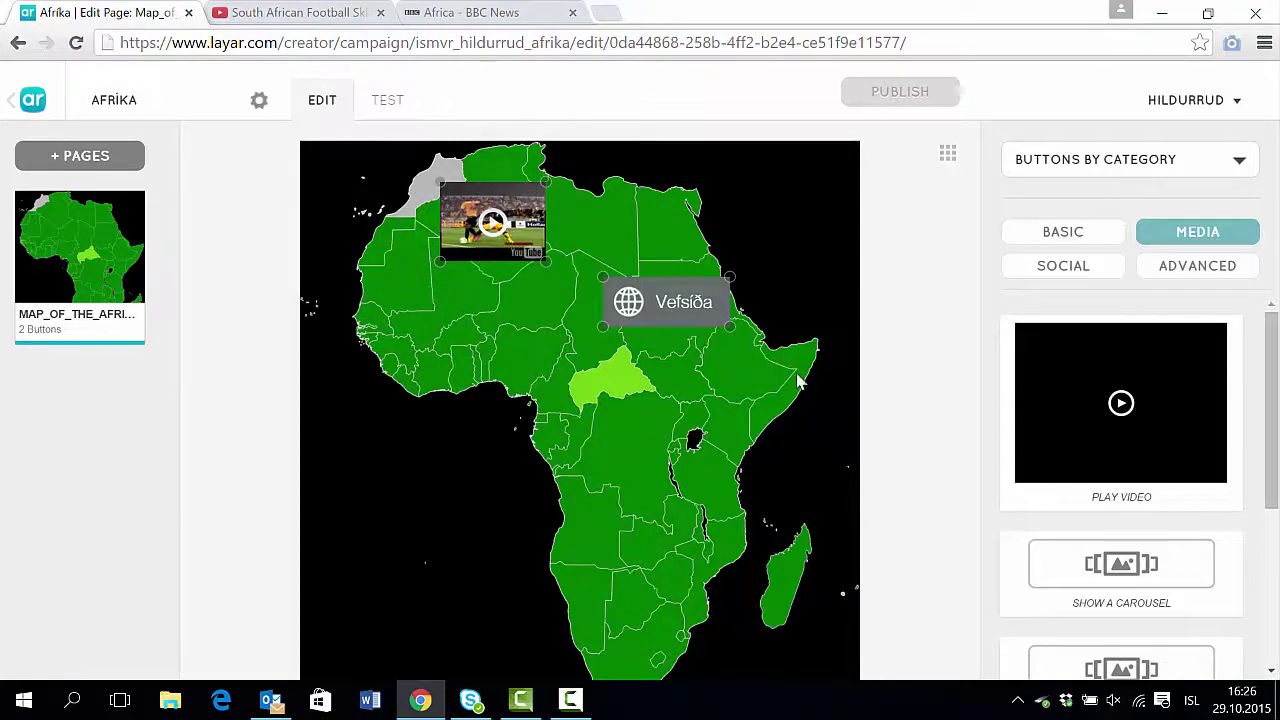
Add a social Email sharing button to the black area southwest of Africa and colour it F7F7F7.
click(1052, 272)
scroll(1245, 443, down, 2)
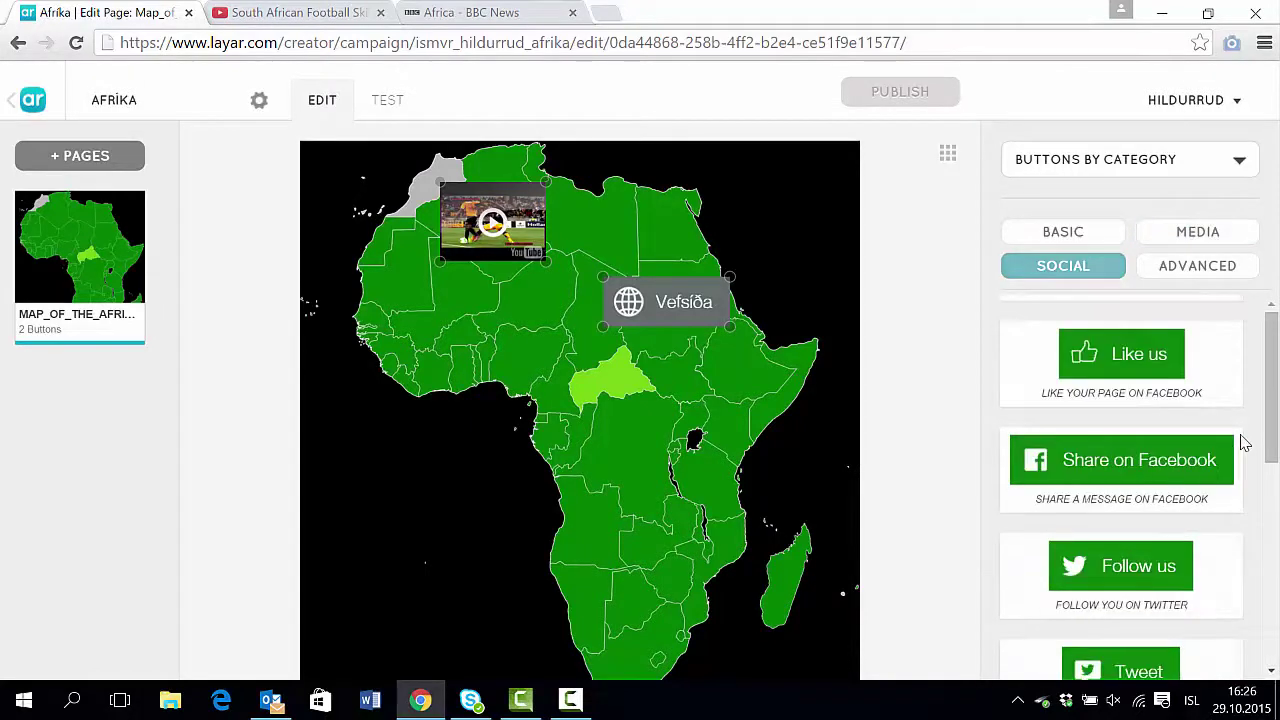
scroll(1245, 443, down, 3)
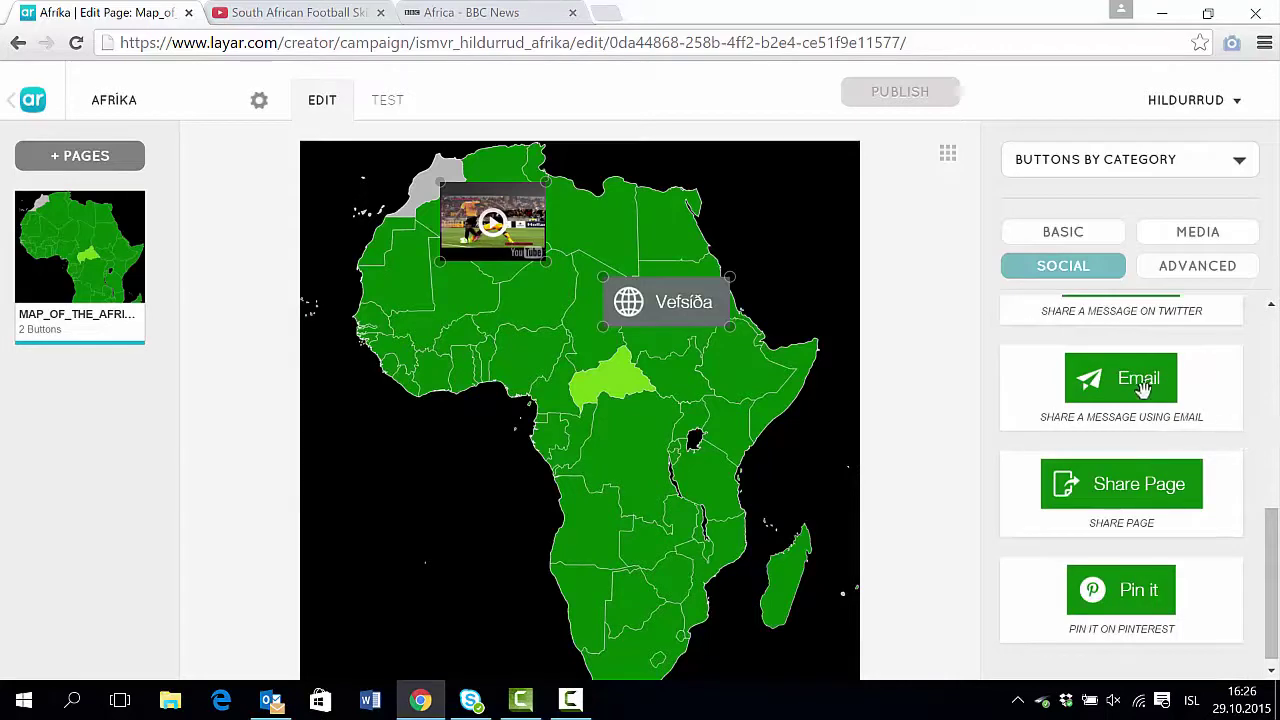
drag(1143, 388, 400, 626)
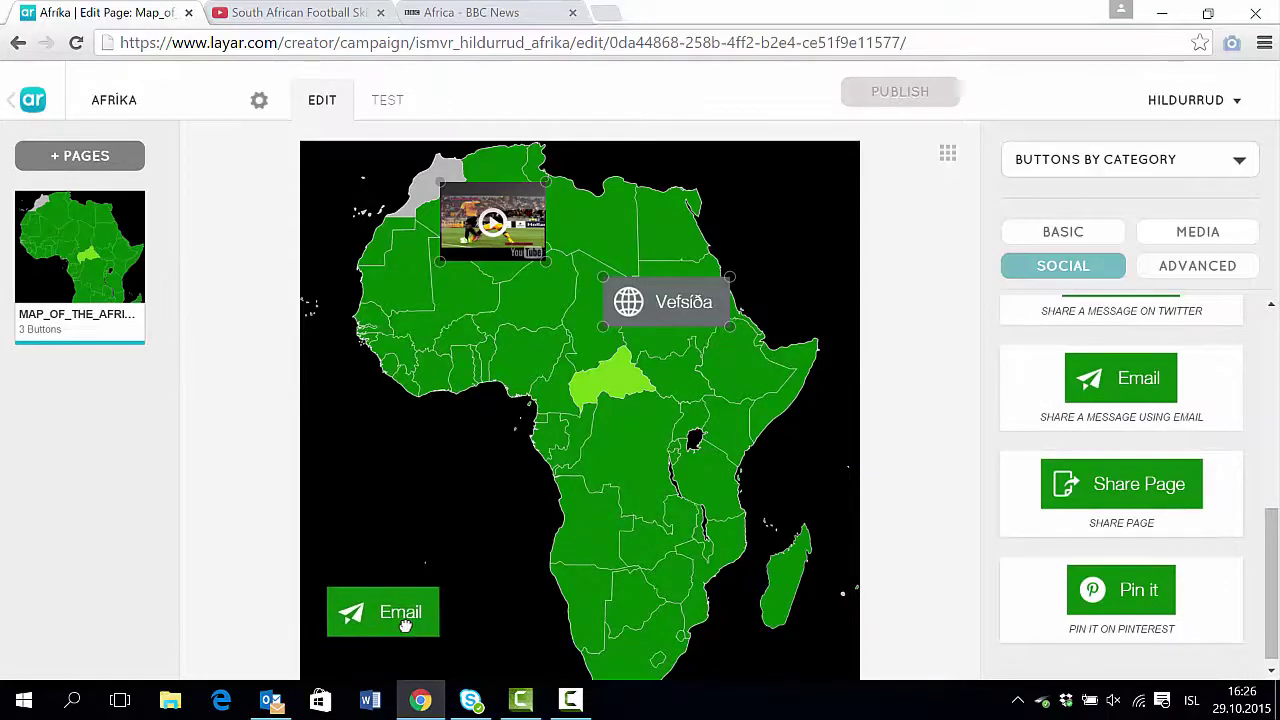
click(581, 426)
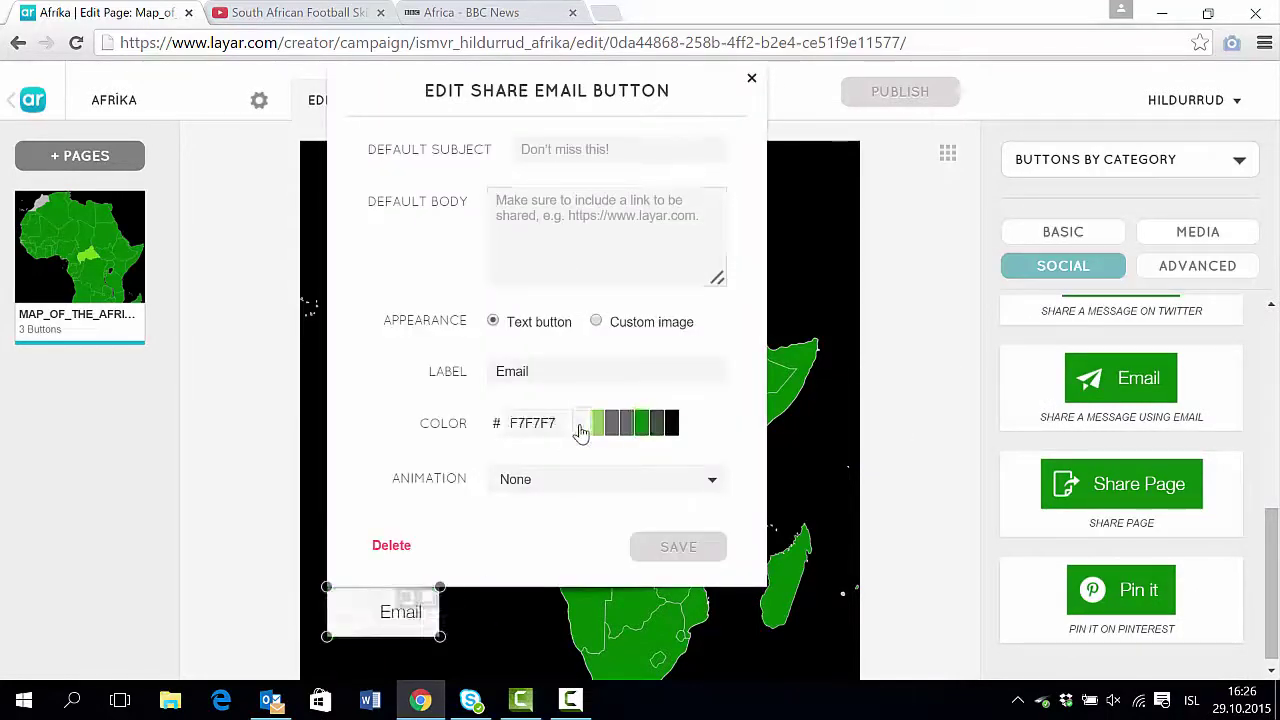
Set the email button's default subject to "Ekki missa af þessu!" and default body to "Skoðið þetta", and save it.
click(684, 140)
text(Ekki)
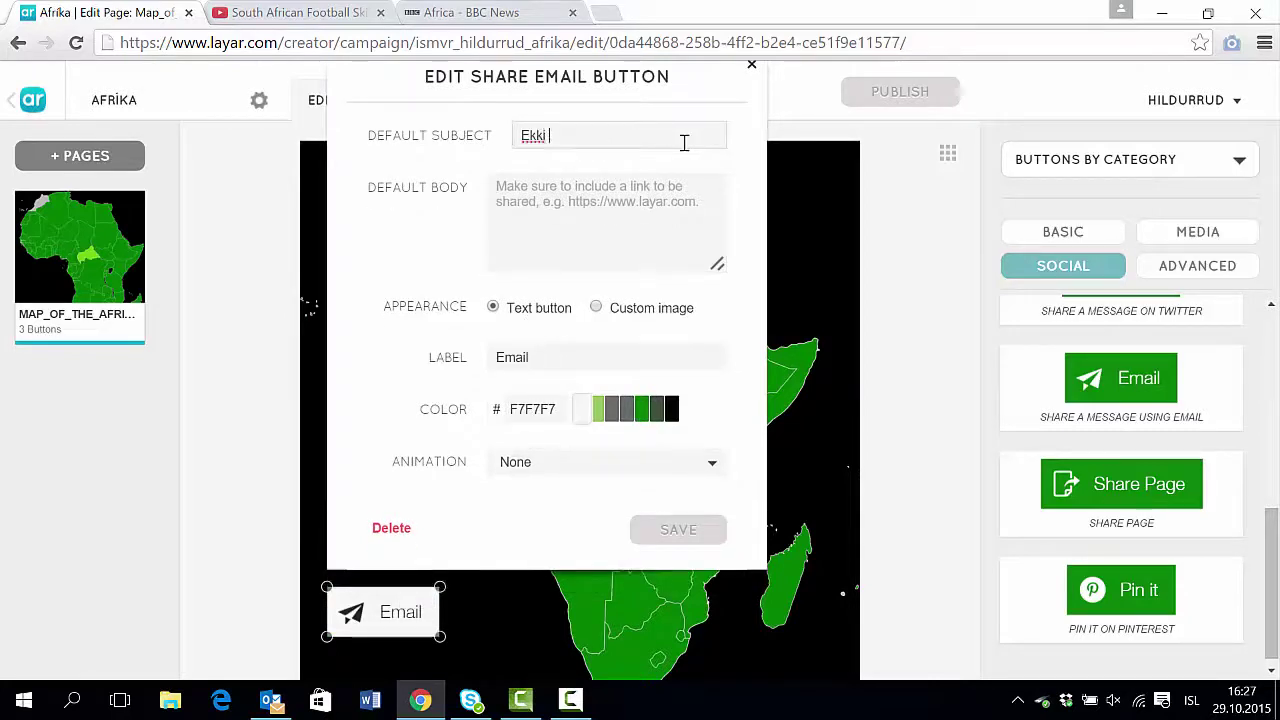
text( missa af þess)
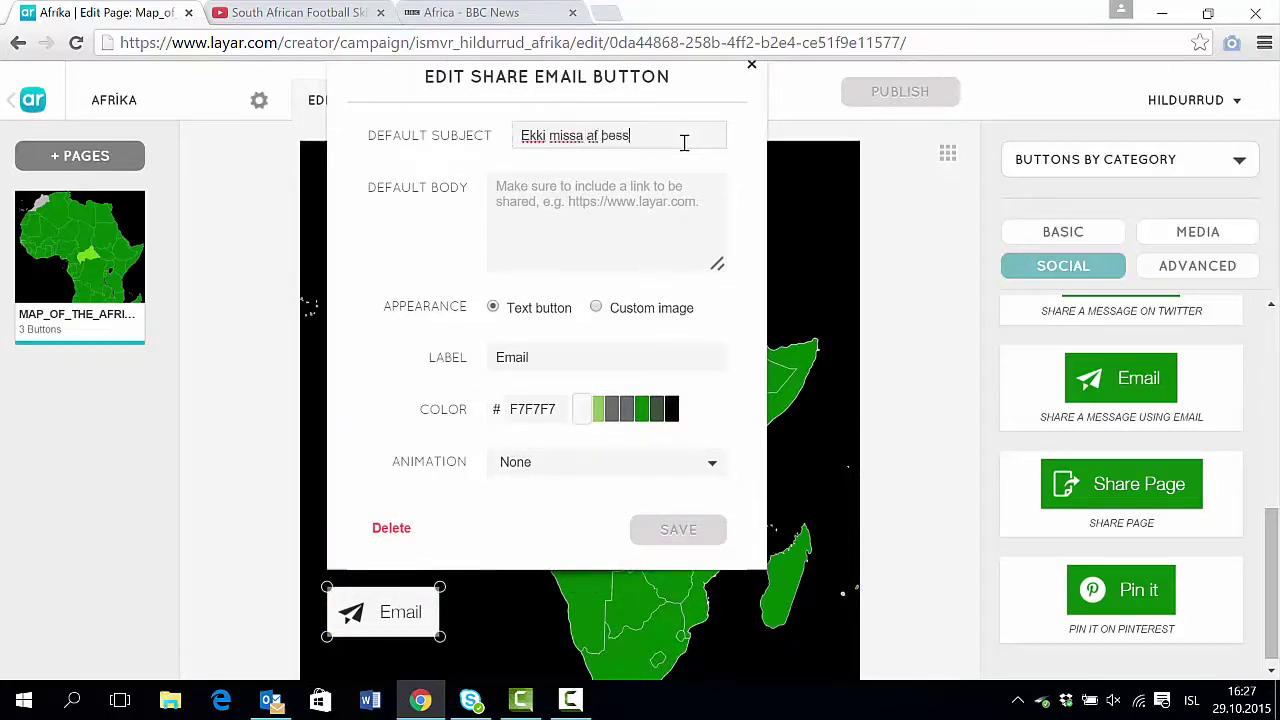
text(u!)
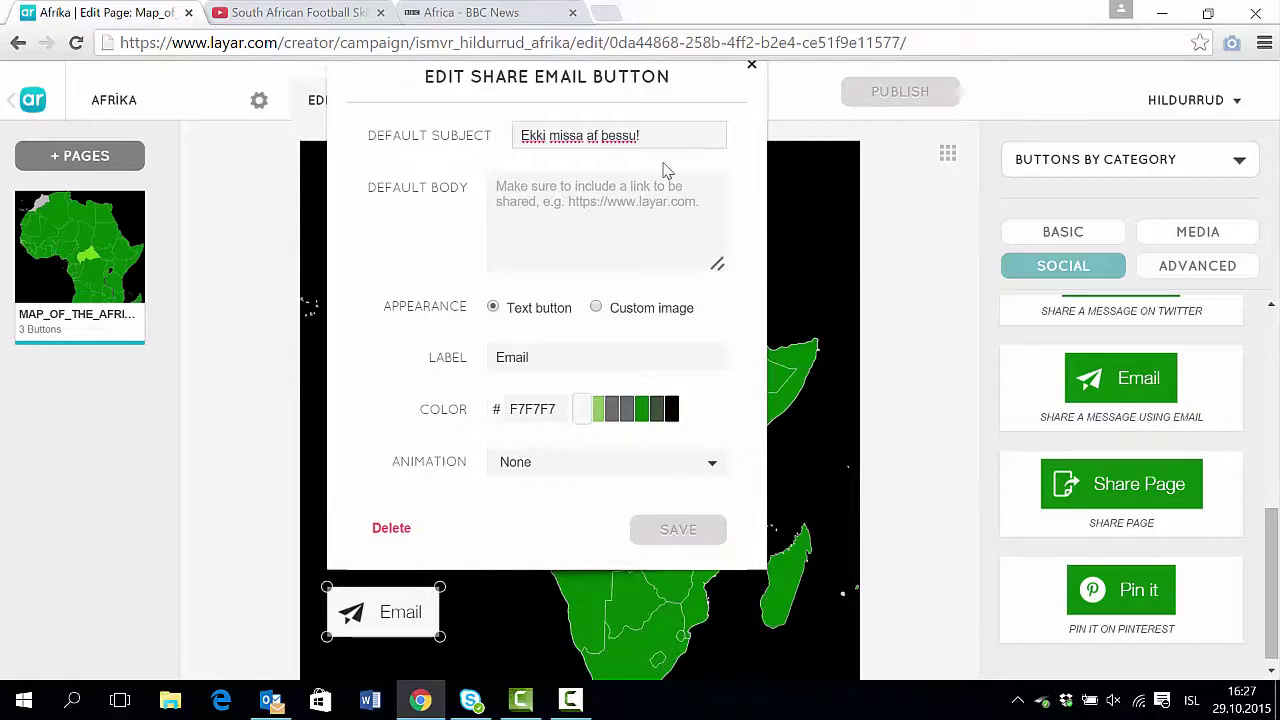
click(502, 189)
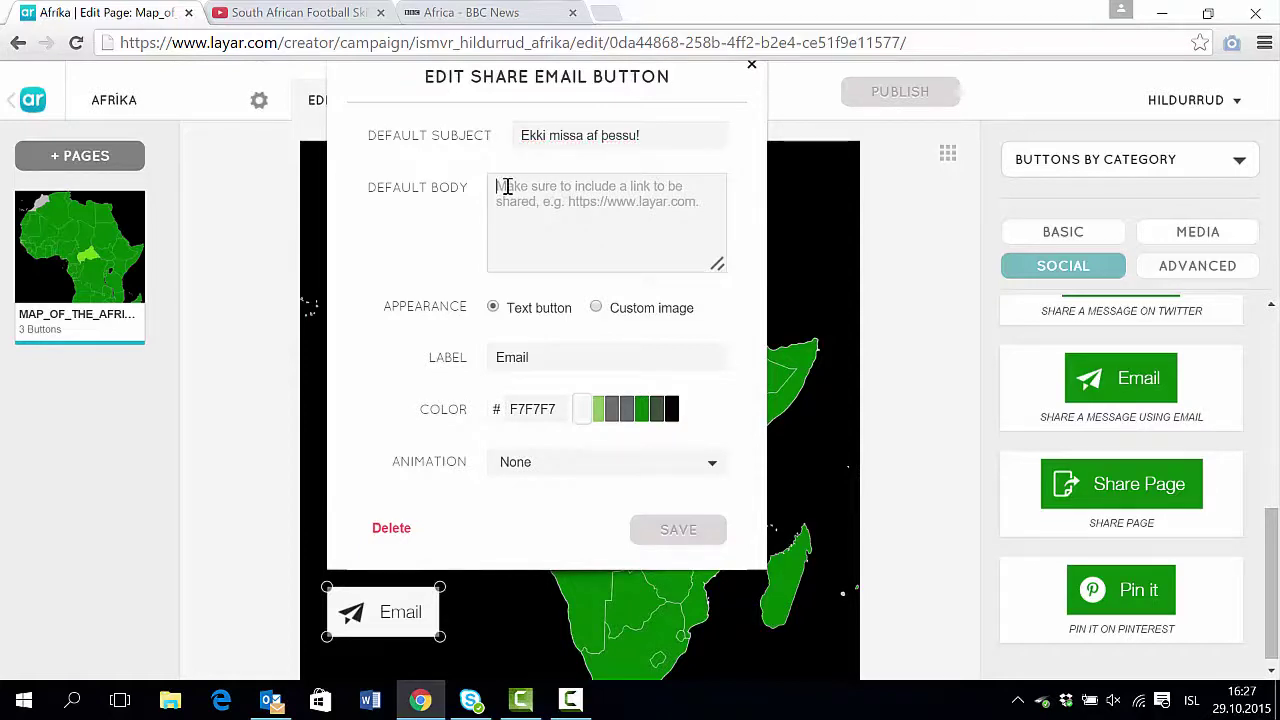
text(Sko)
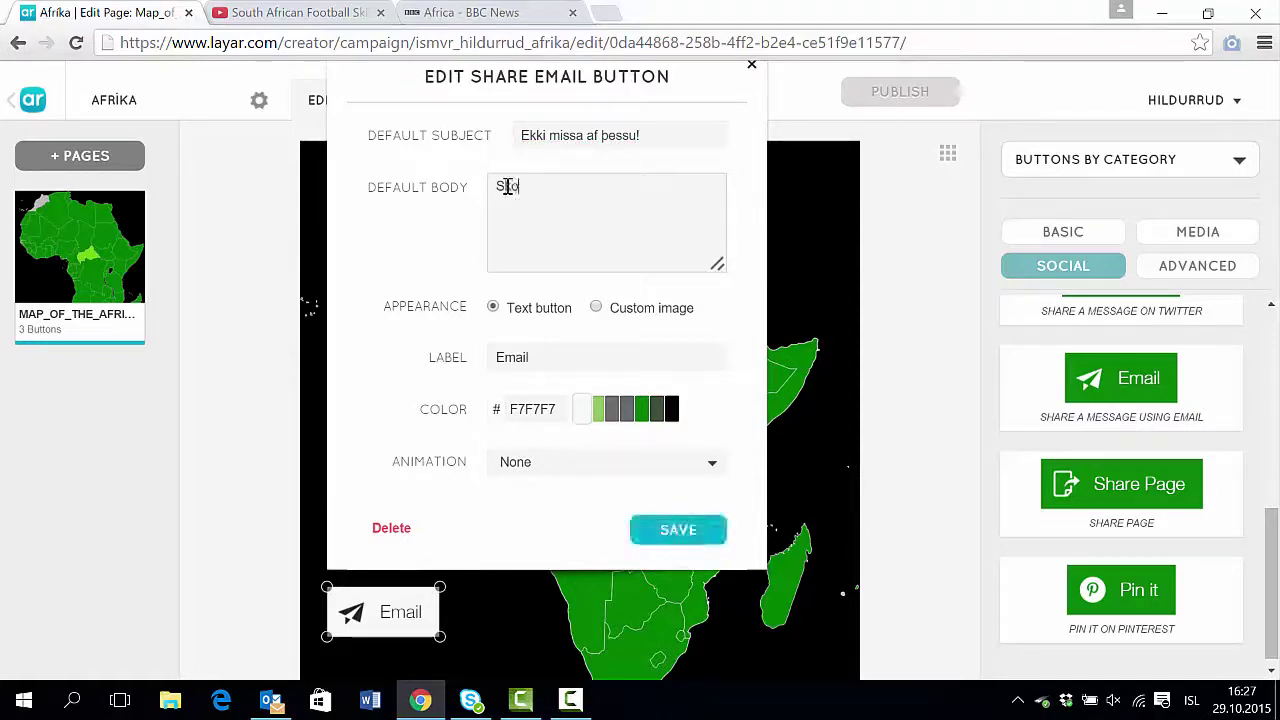
text(ðið)
text(þetta)
Add a basic Show an Image button to central Africa, upload the downloaded lion photo Die_pure_Kraft and save it.
scroll(1237, 421, down, 2)
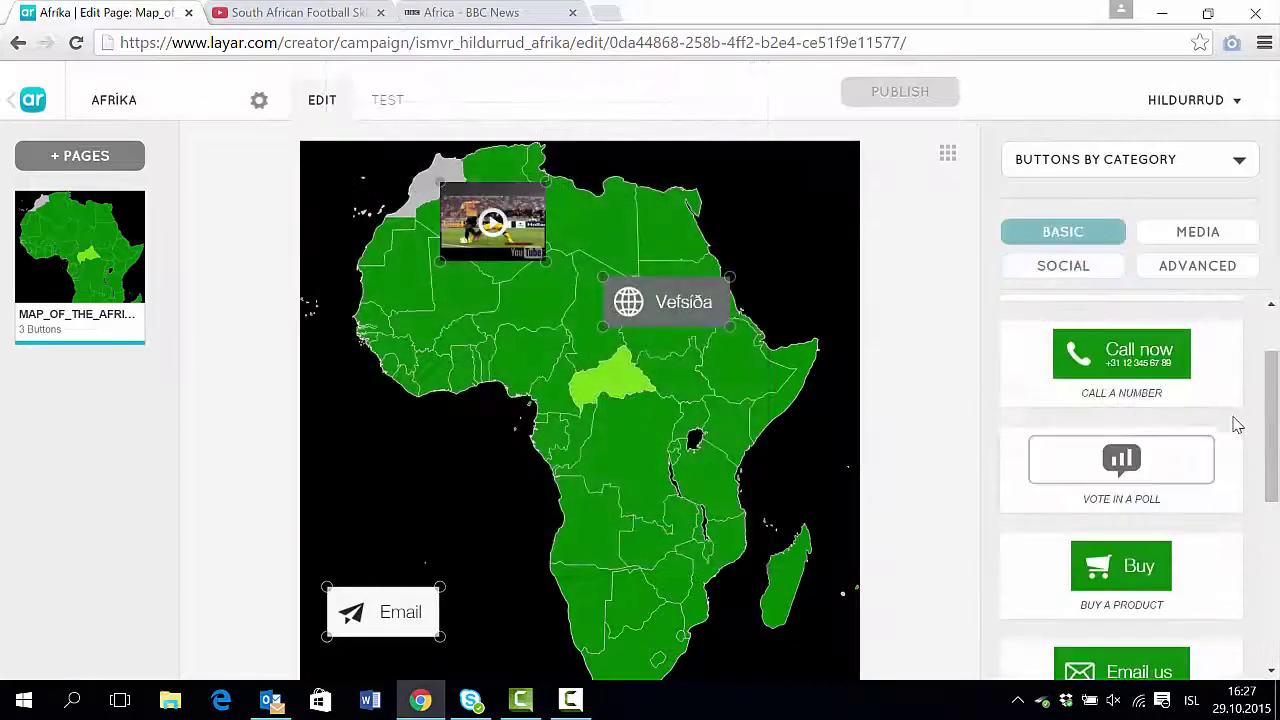
scroll(1237, 424, down, 3)
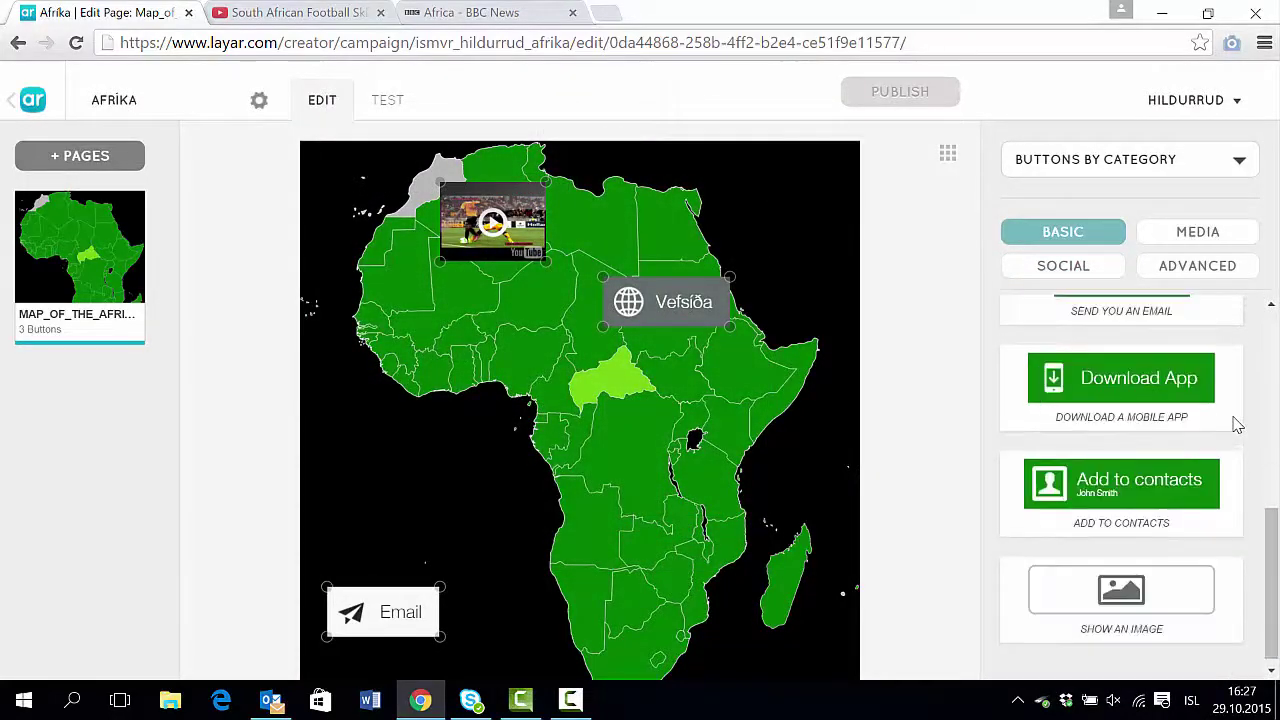
scroll(1237, 428, down, 1)
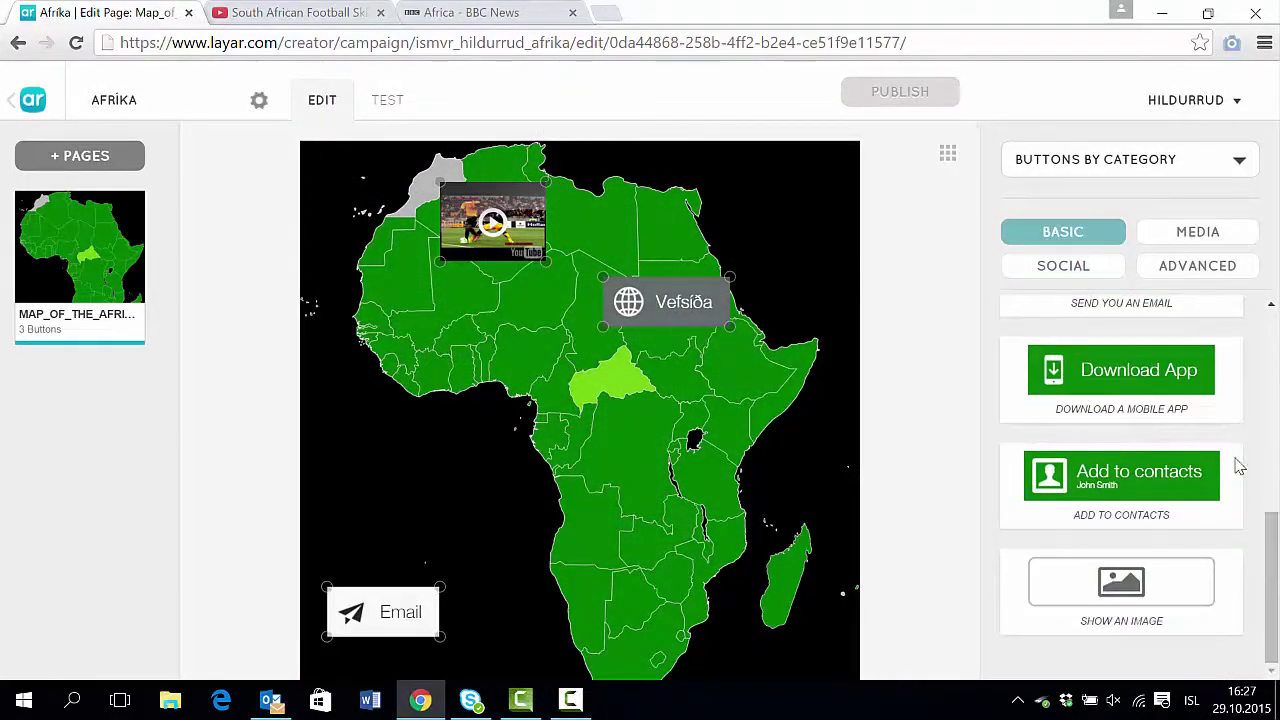
drag(1105, 584, 645, 482)
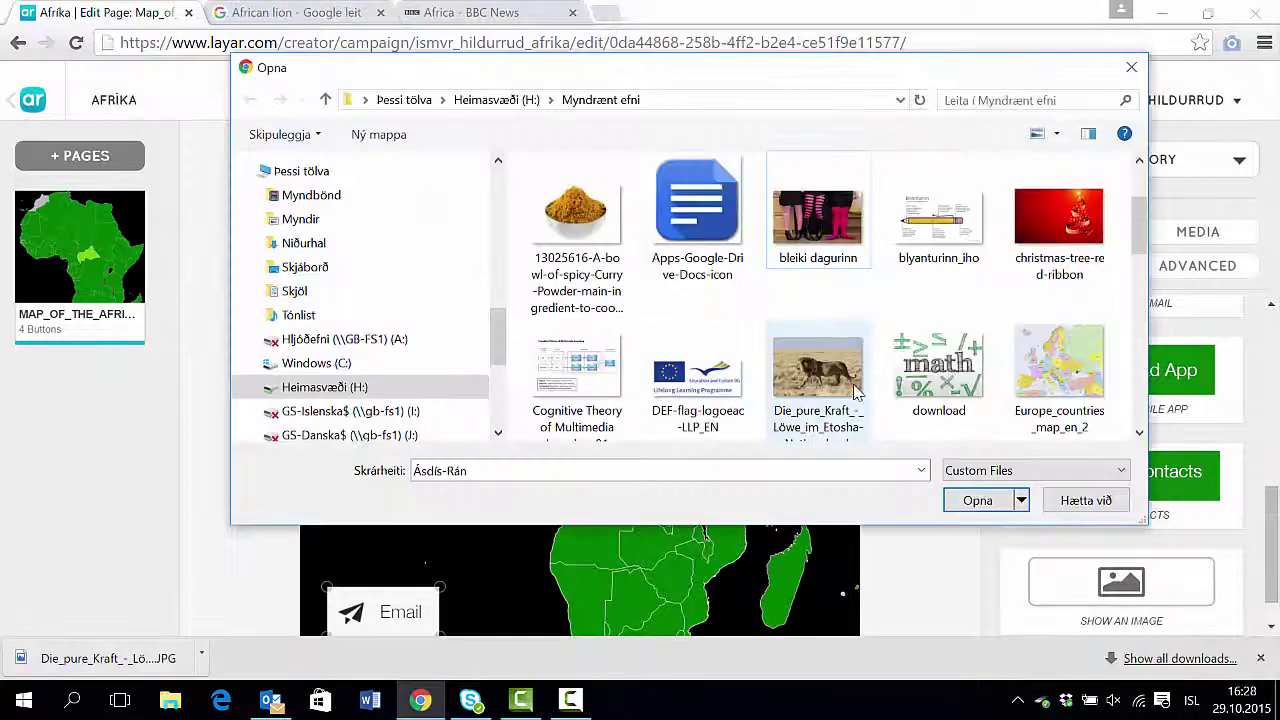
double_click(855, 393)
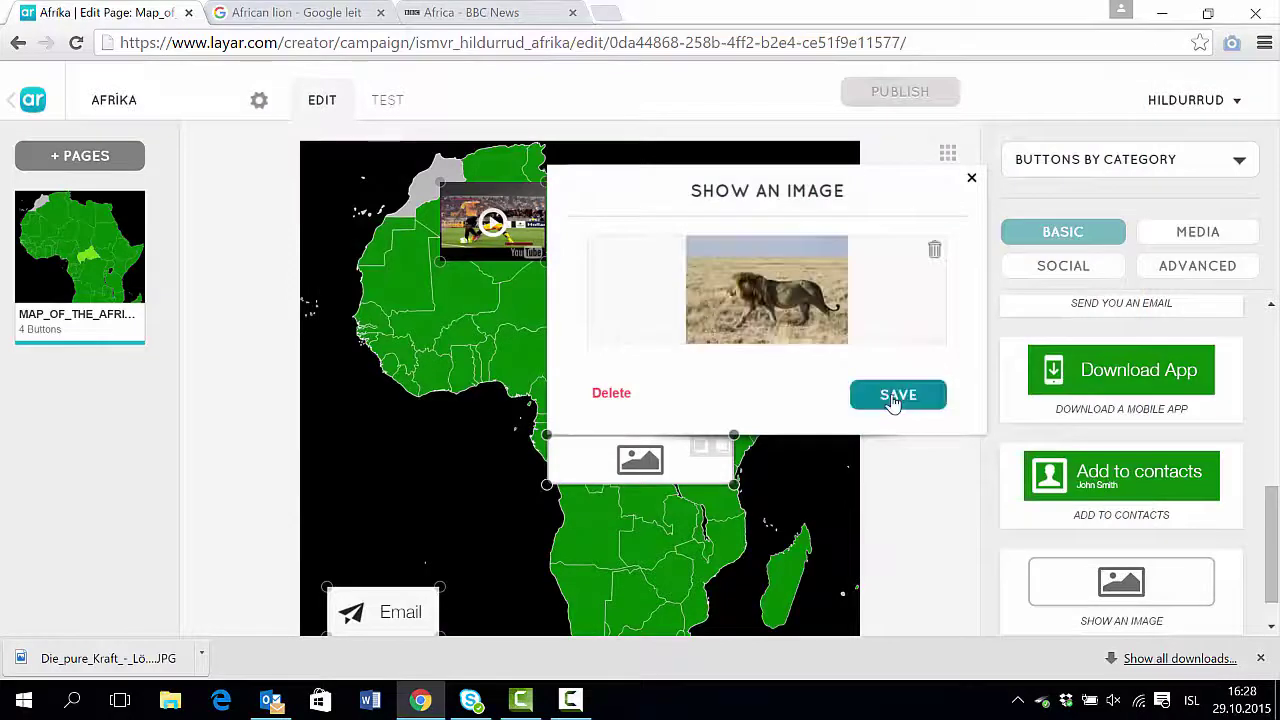
click(897, 396)
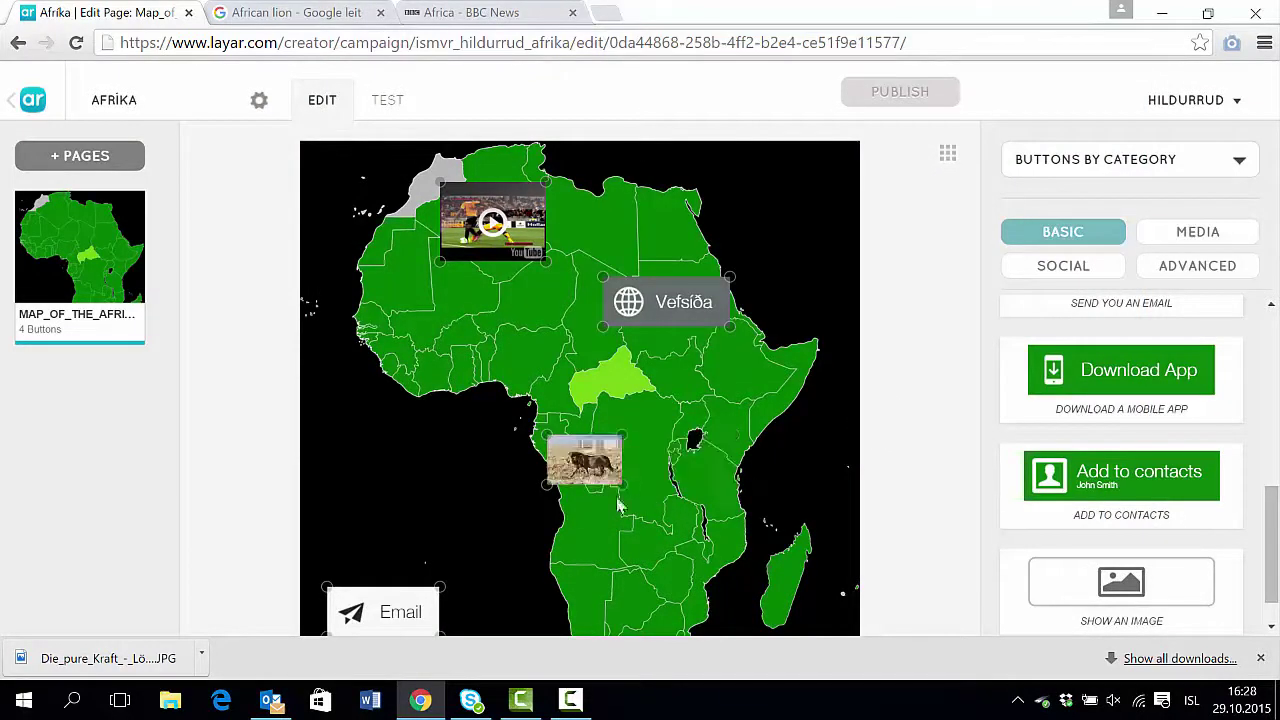
Move the lion image to just below the light green country, shrink it and close its settings.
drag(587, 463, 633, 445)
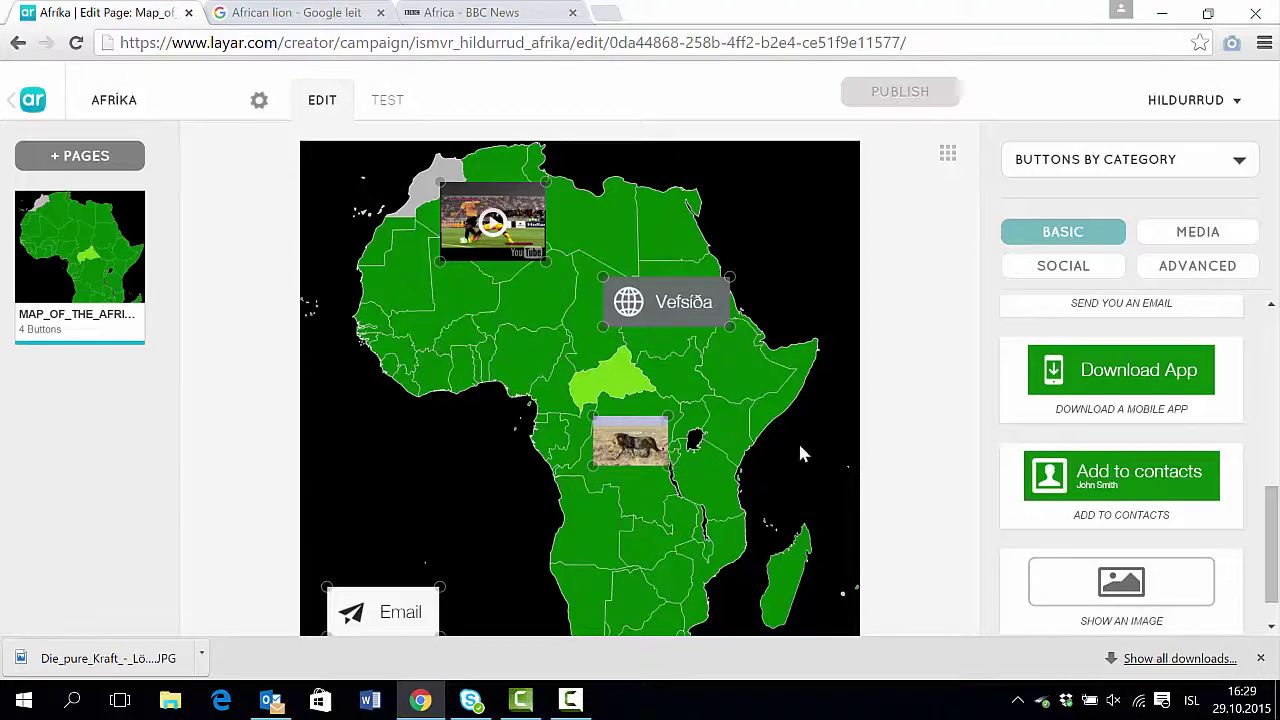
drag(670, 413, 640, 435)
click(613, 455)
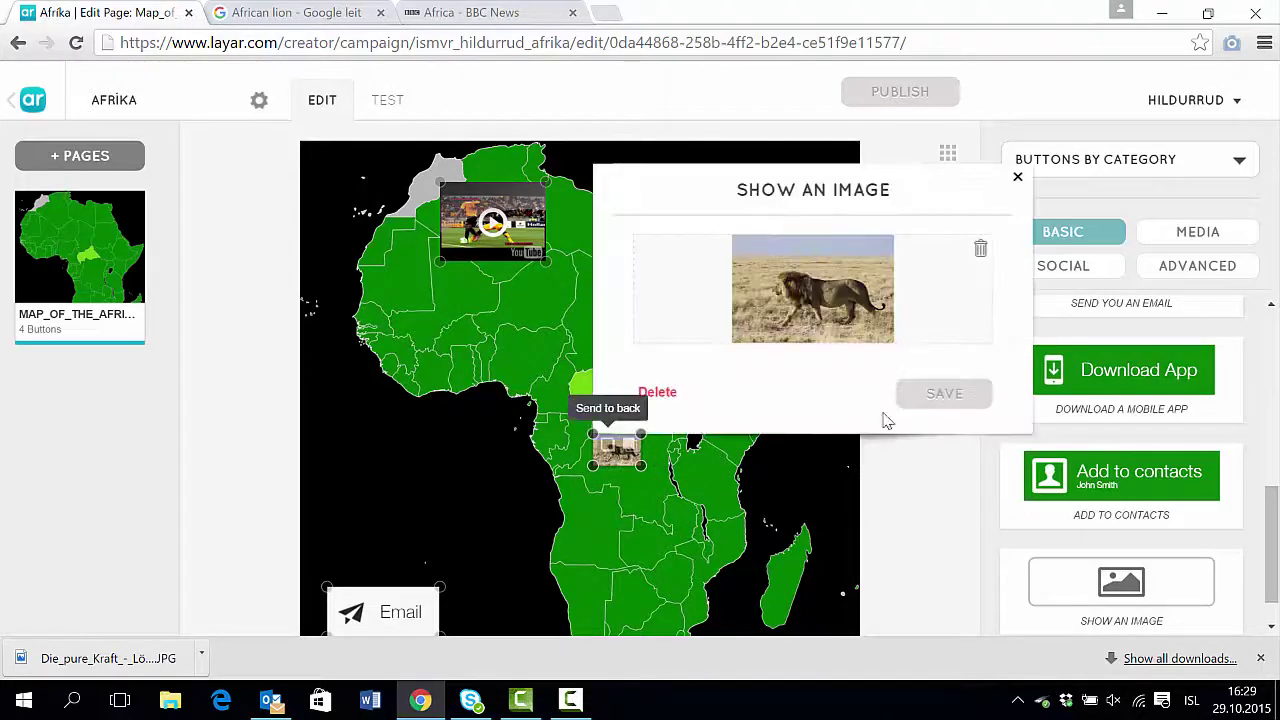
click(1018, 178)
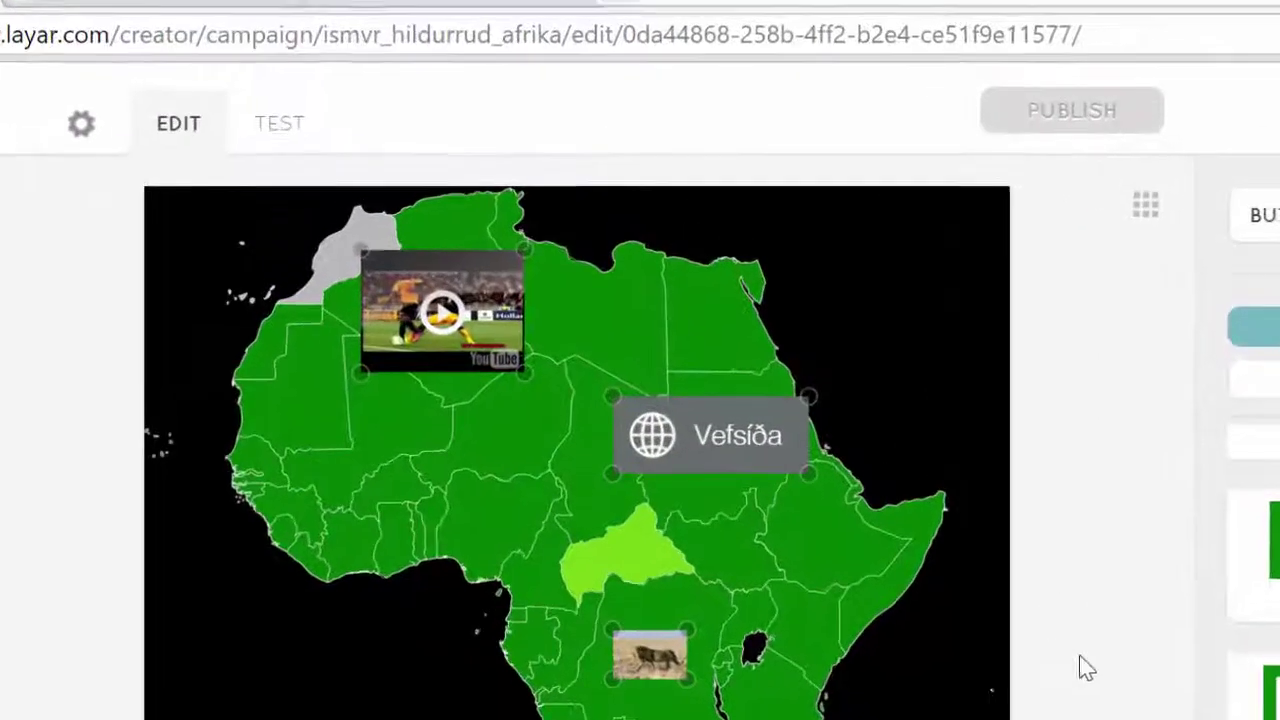
Switch the campaign from editing to testing.
click(274, 127)
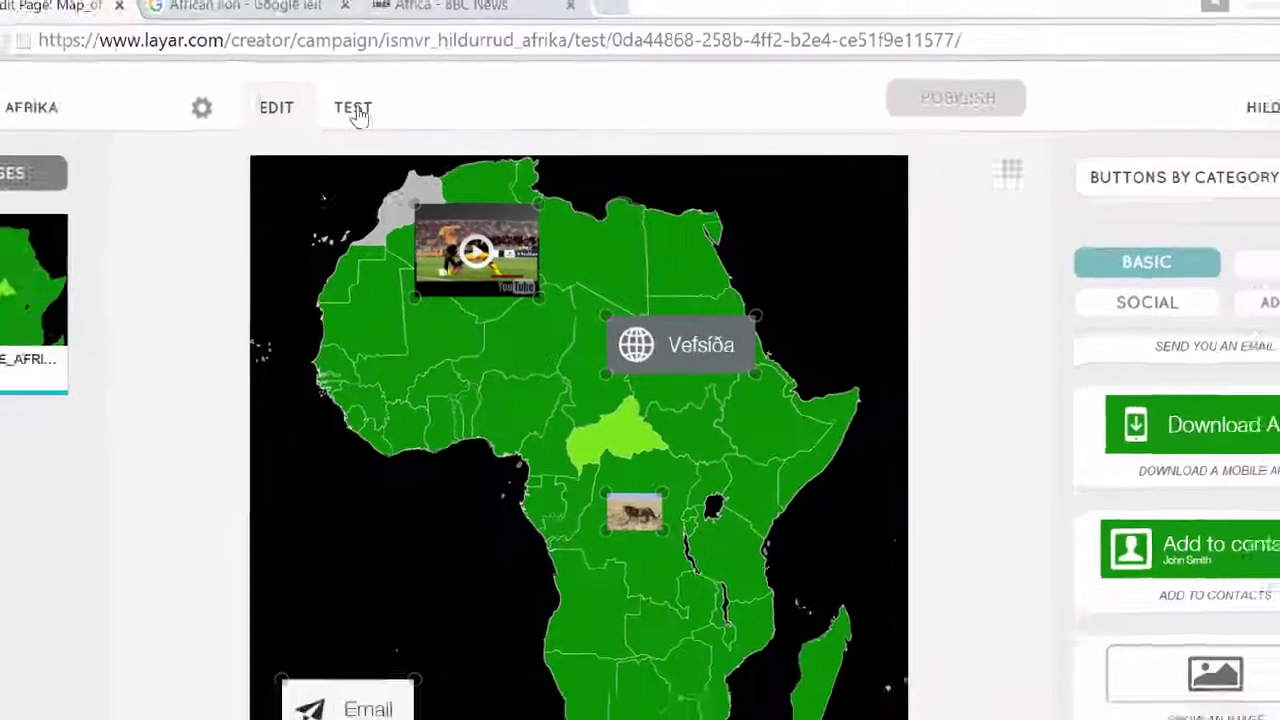